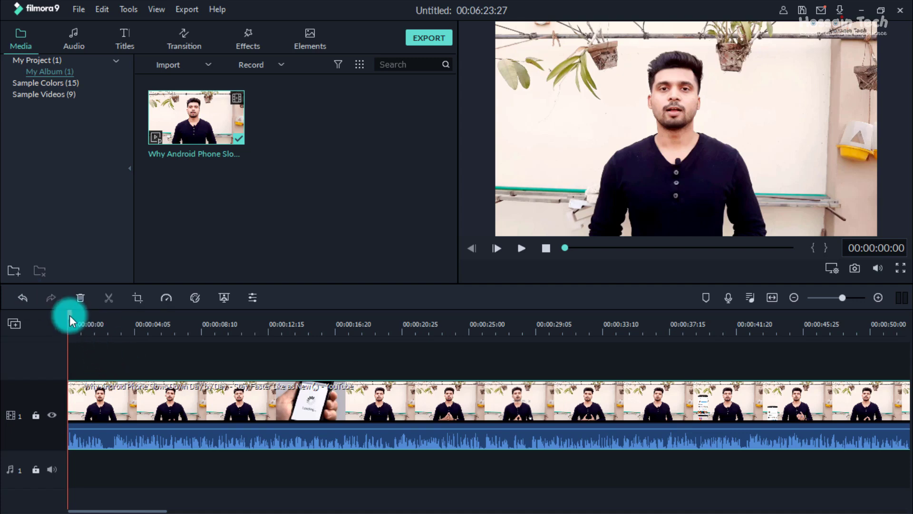
Open the transition library and split the video clip on the timeline at 00:00:20:25
mouse_move(69, 315)
mouse_down()
mouse_move(236, 328)
mouse_move(70, 332)
mouse_up()
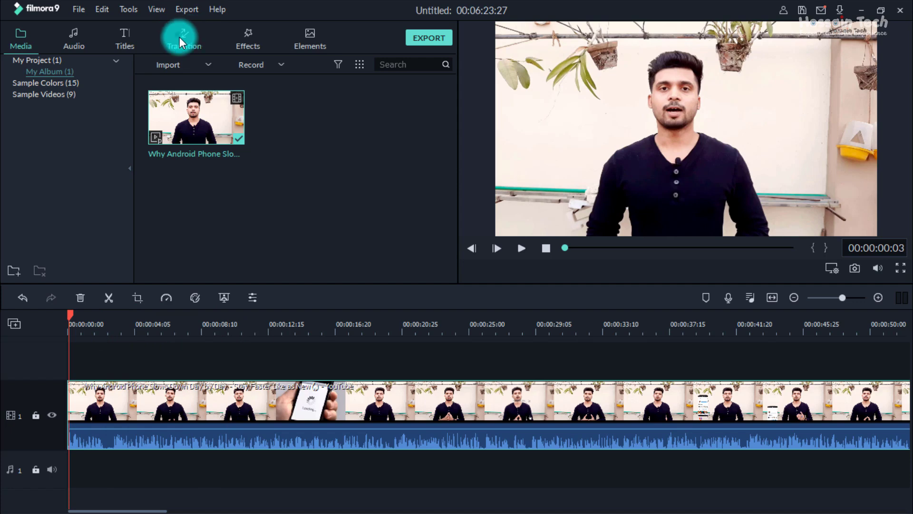
click(179, 37)
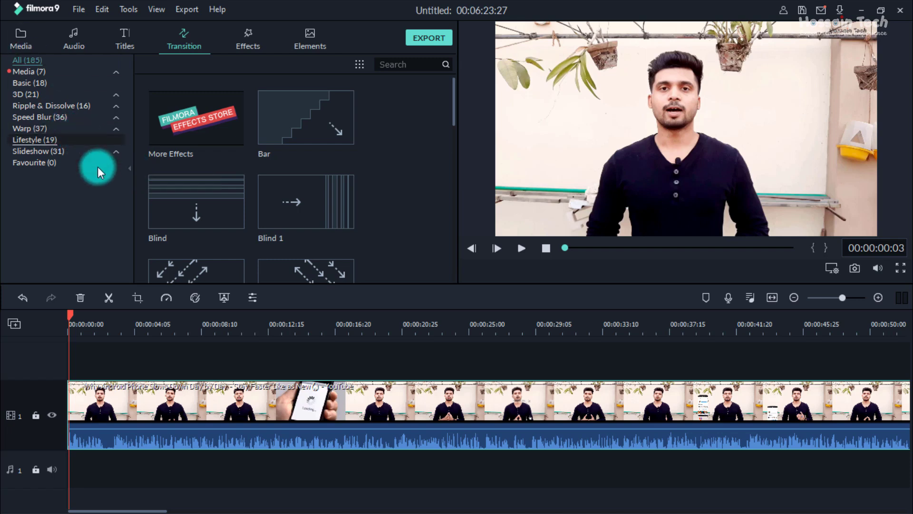
drag(68, 313, 304, 382)
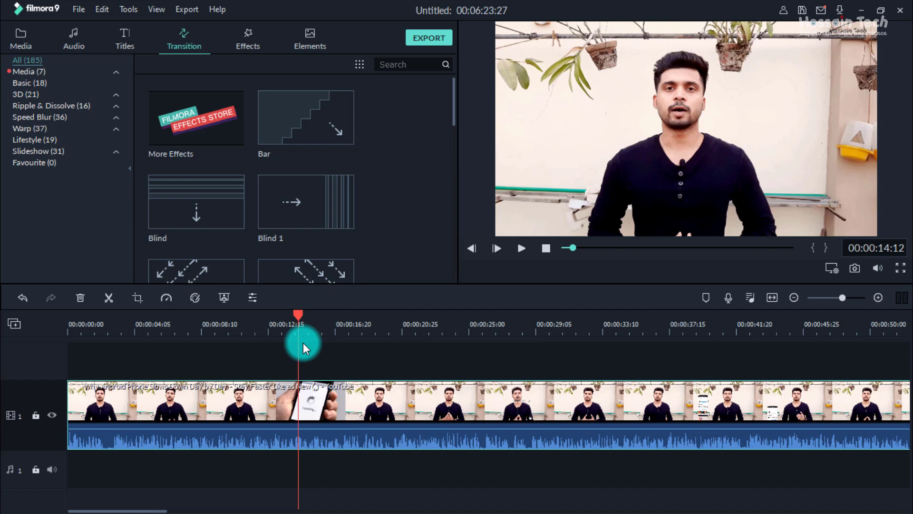
drag(300, 313, 353, 329)
click(357, 330)
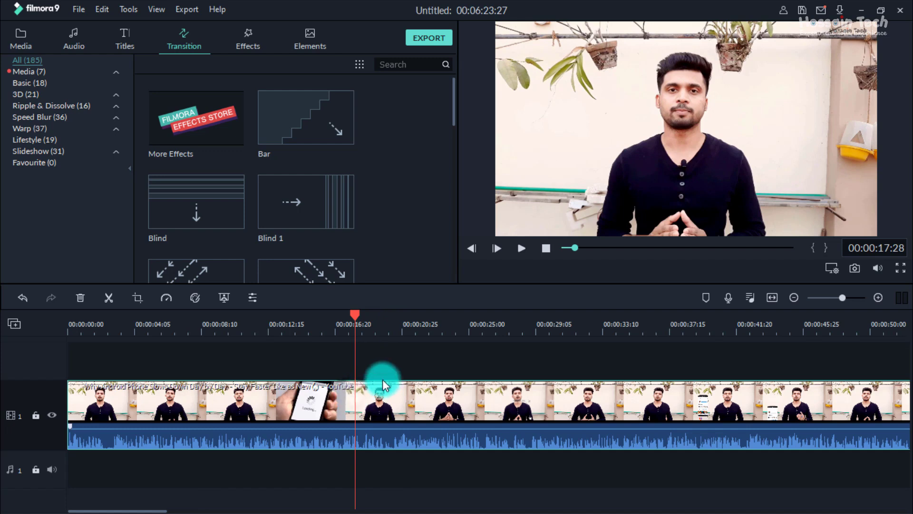
drag(358, 313, 402, 316)
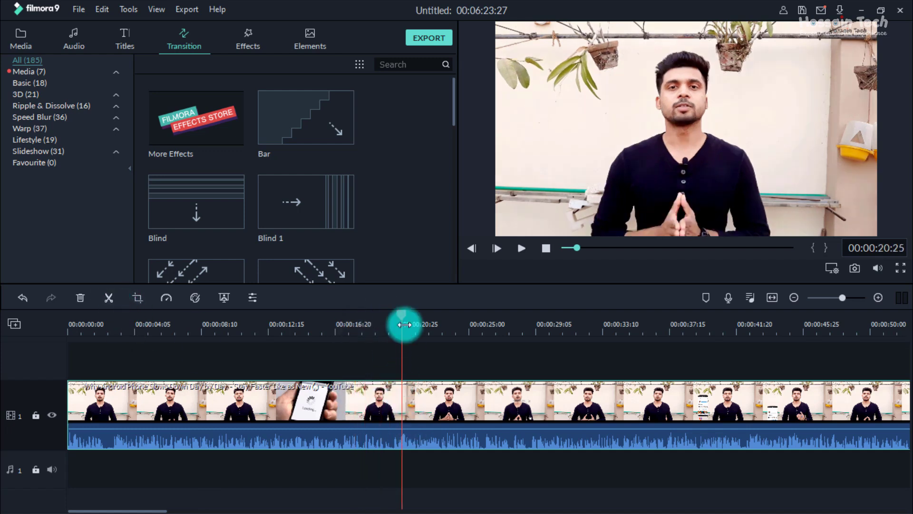
click(106, 294)
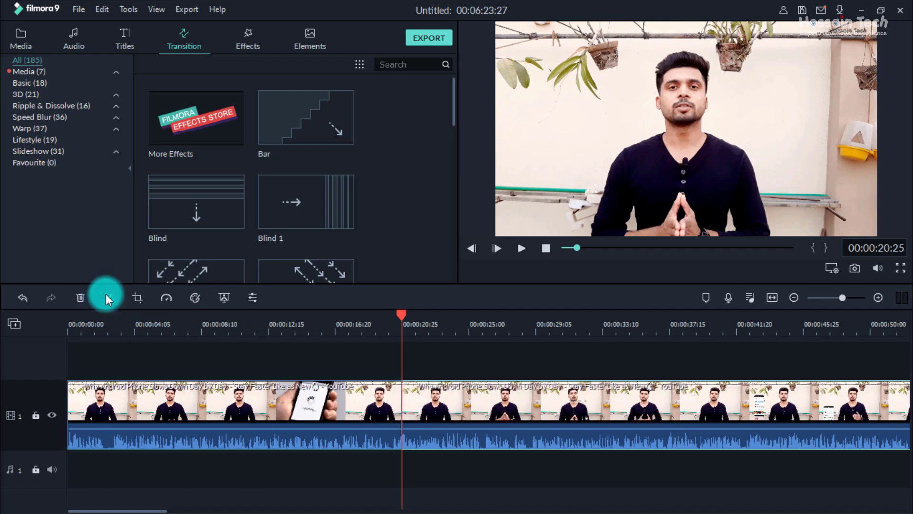
Move the second clip away from the cut to leave a gap, and move it back against the first clip
drag(415, 393, 437, 414)
drag(399, 313, 315, 303)
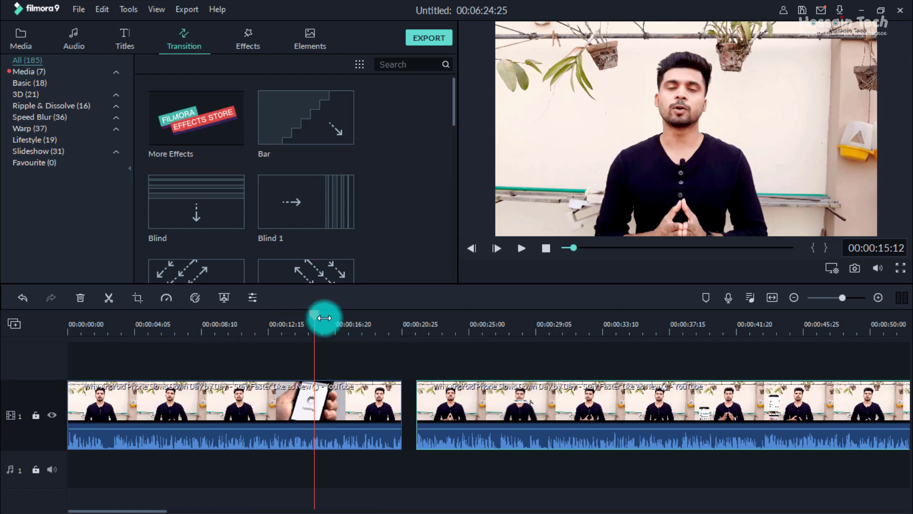
drag(312, 314, 290, 319)
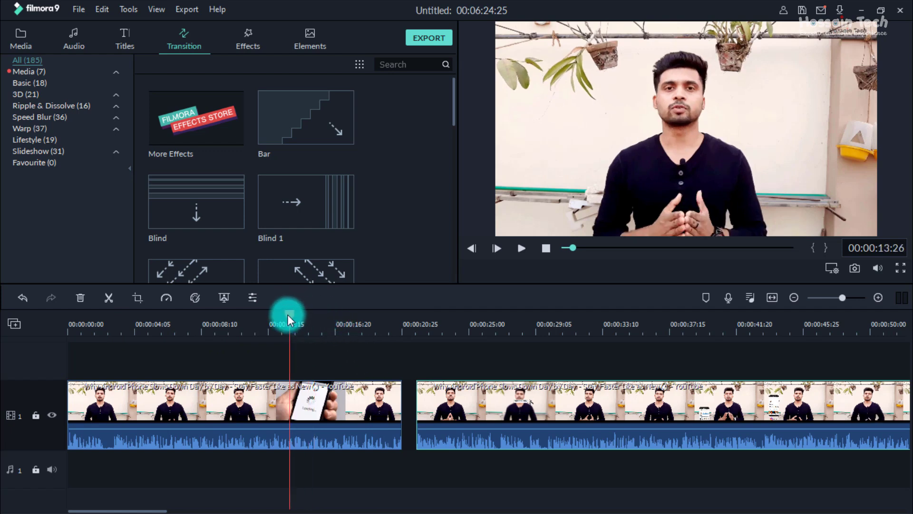
drag(287, 315, 402, 316)
drag(454, 391, 436, 398)
Apply the Crazy Parammetric Fun transition at the cut between the two clips
drag(402, 316, 380, 316)
click(416, 398)
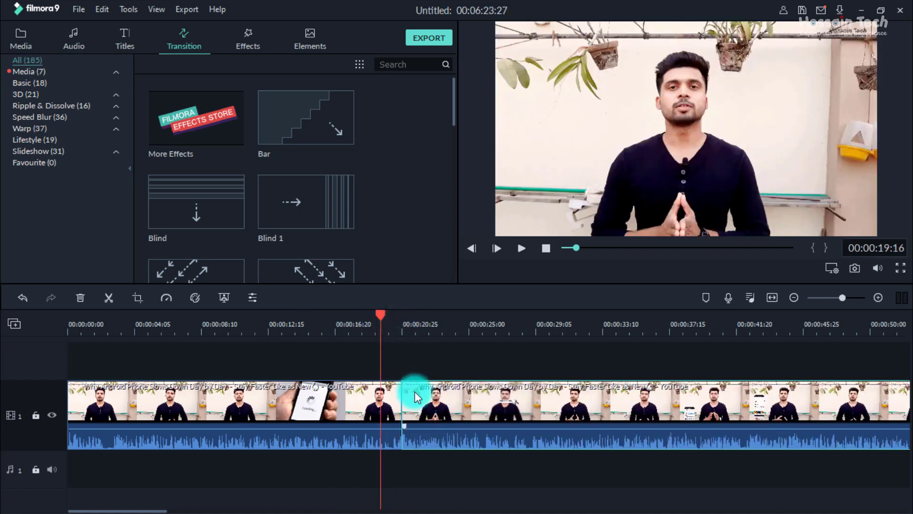
drag(416, 398, 440, 401)
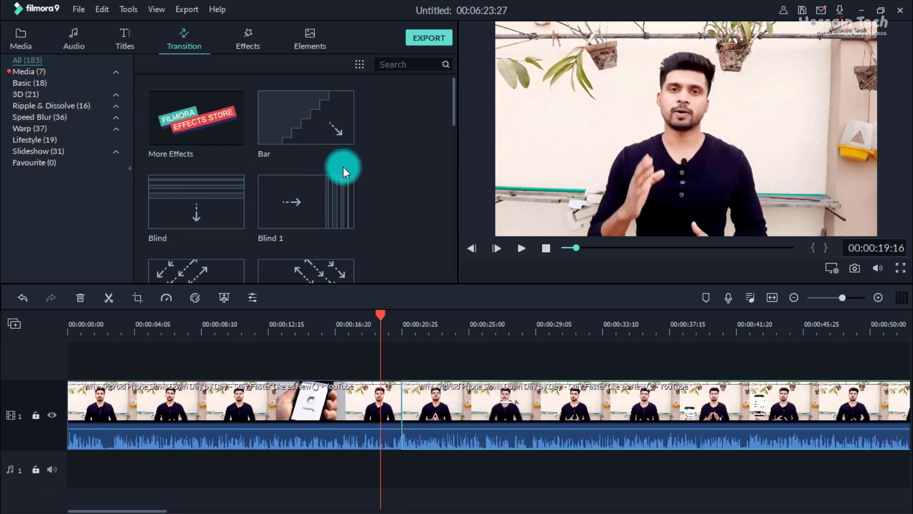
scroll(323, 231, down, 8)
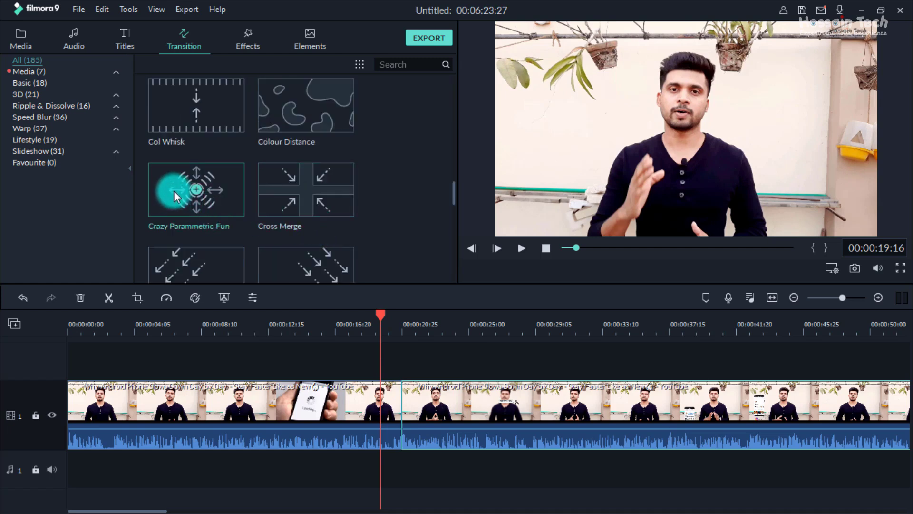
drag(174, 191, 402, 411)
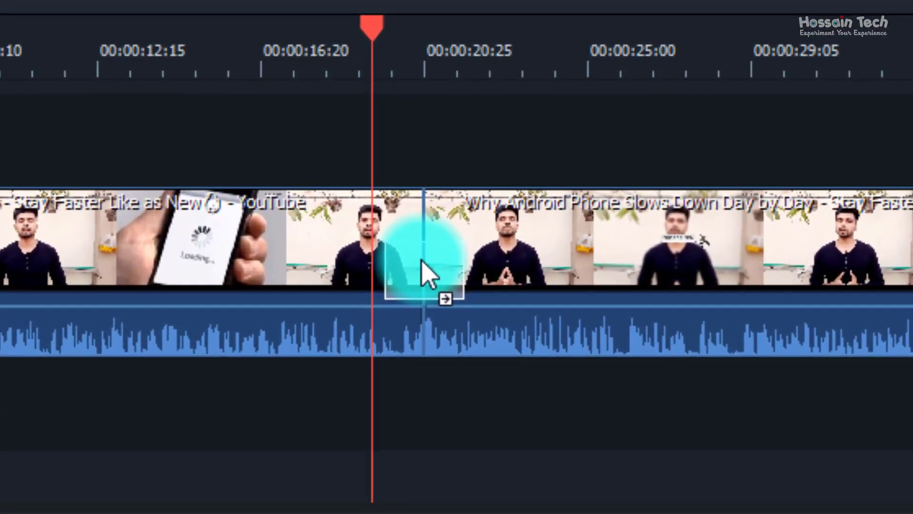
drag(421, 259, 421, 285)
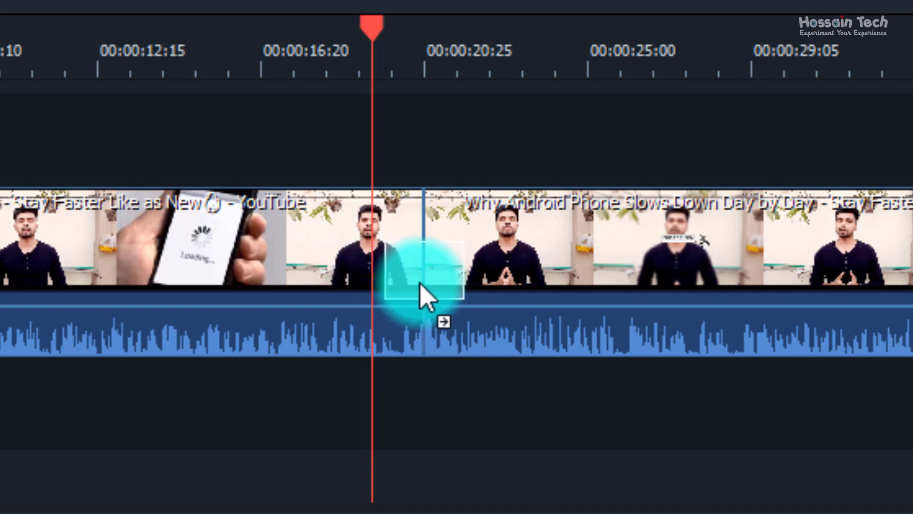
drag(421, 285, 457, 280)
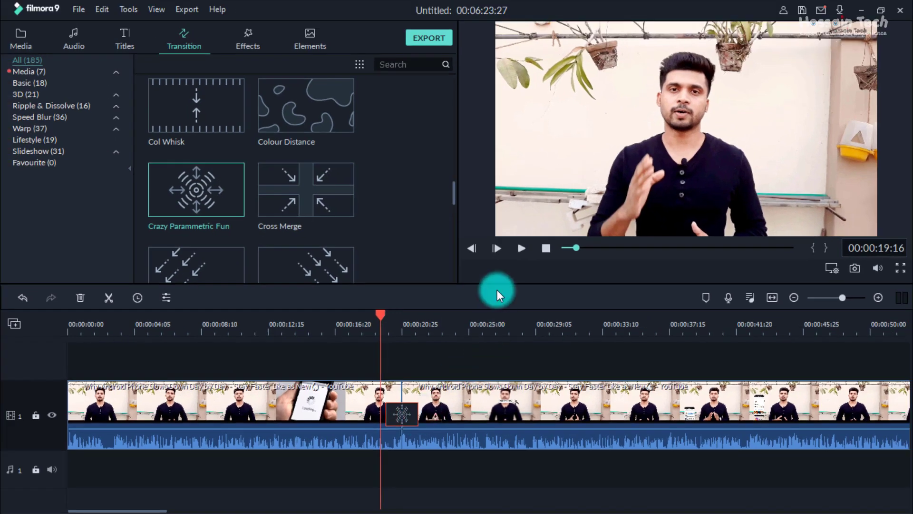
Play back the transition at the cut and set the playhead just before it, at 00:00:19:18
click(522, 248)
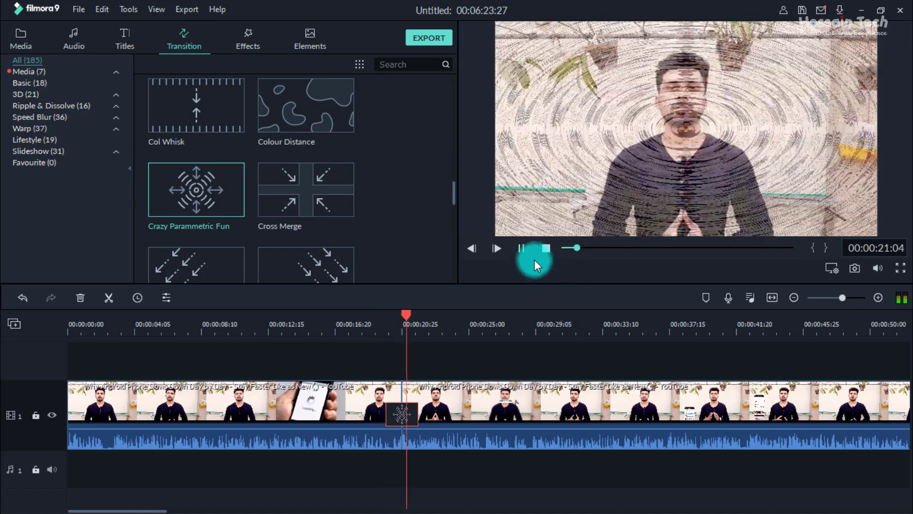
click(522, 247)
drag(475, 323, 386, 324)
click(506, 389)
click(413, 412)
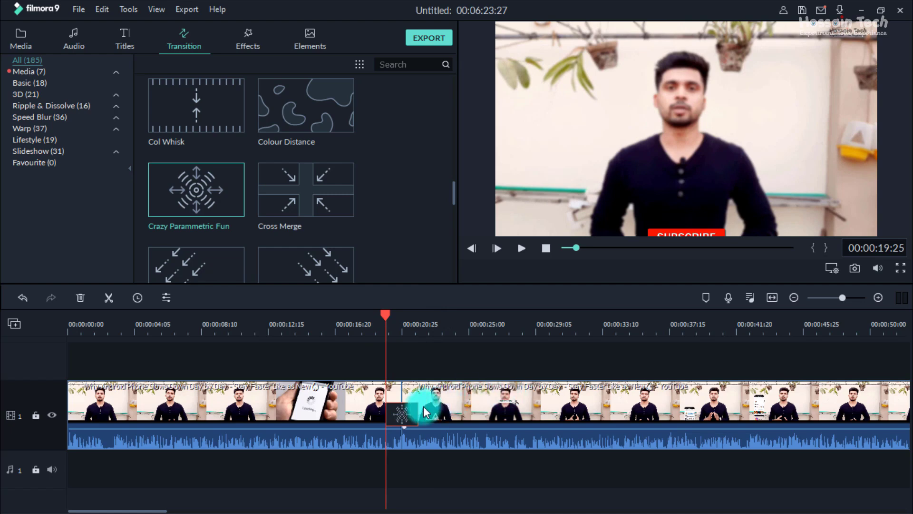
click(331, 471)
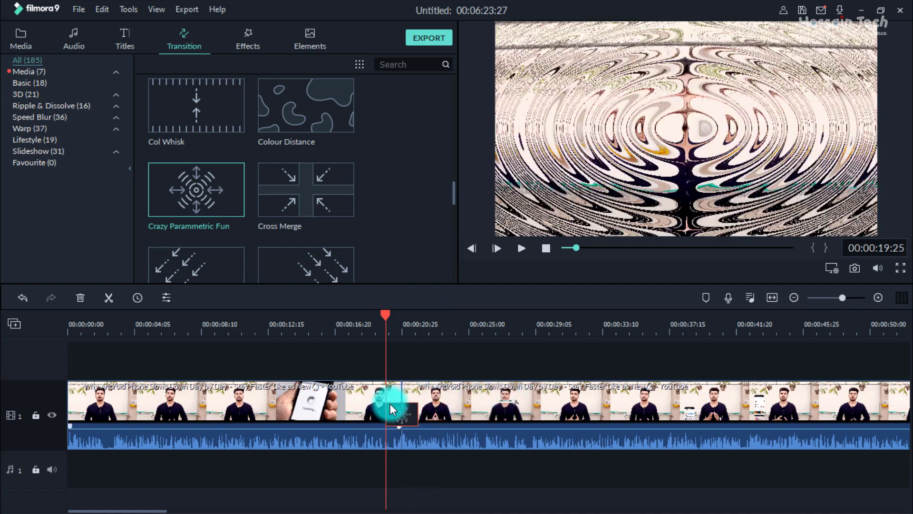
drag(389, 314, 383, 314)
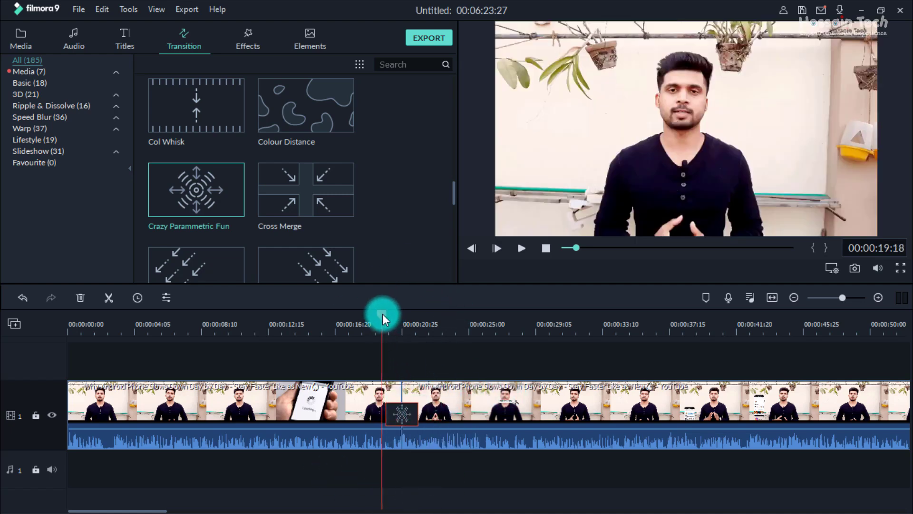
click(382, 320)
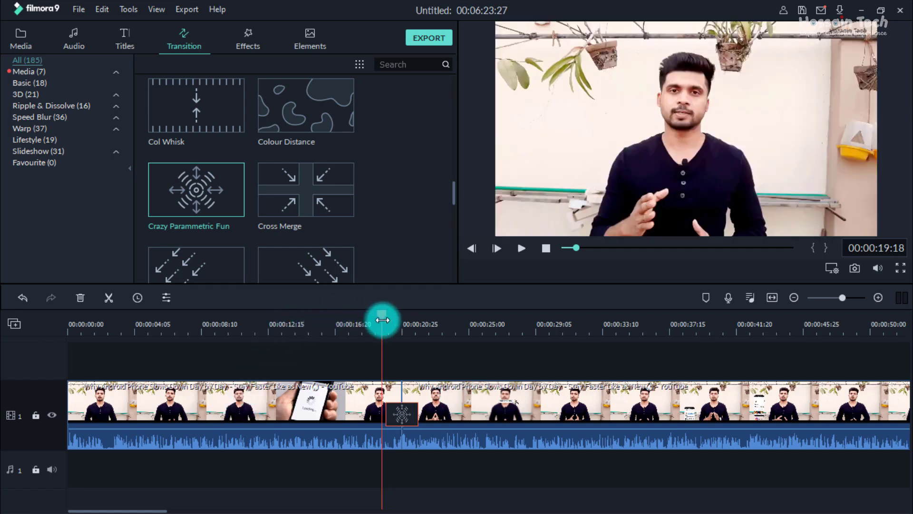
Apply the Cross Roll 4 transition to the start of the first clip and play it back from the beginning
drag(383, 320, 28, 376)
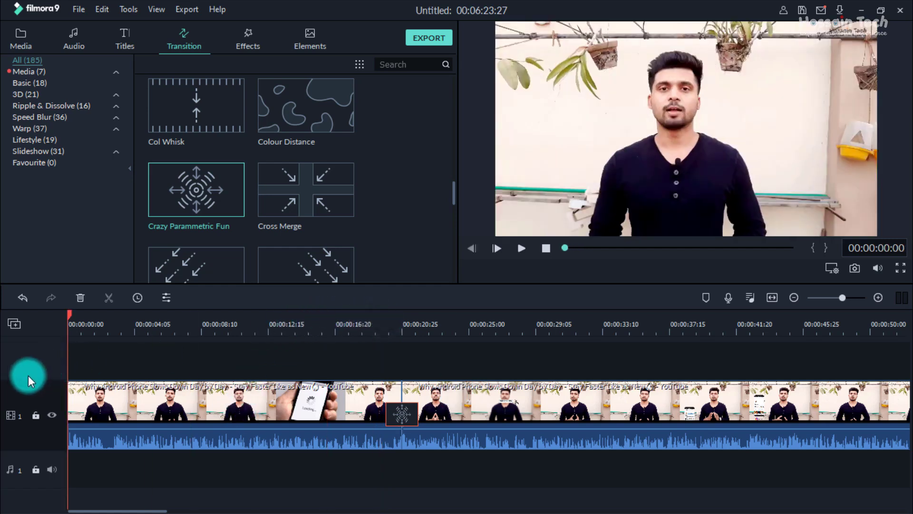
scroll(253, 267, down, 5)
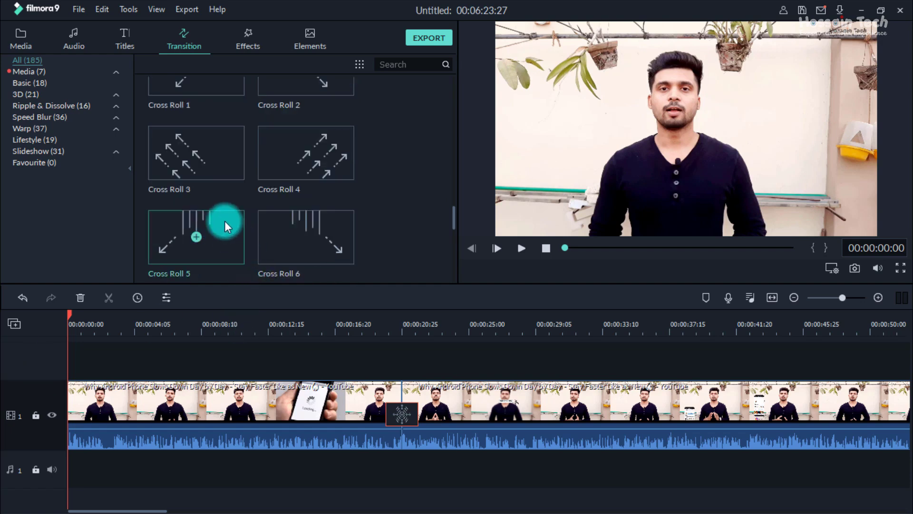
drag(338, 140, 148, 356)
drag(79, 410, 80, 410)
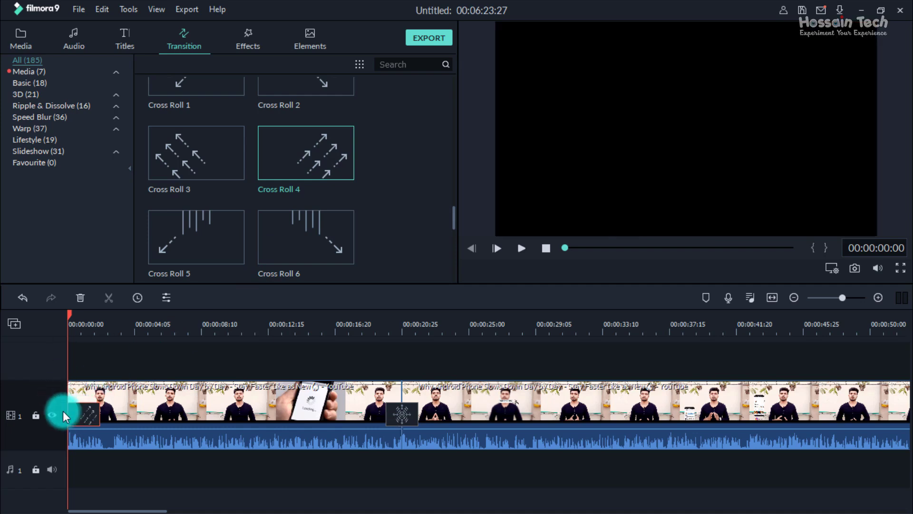
click(522, 248)
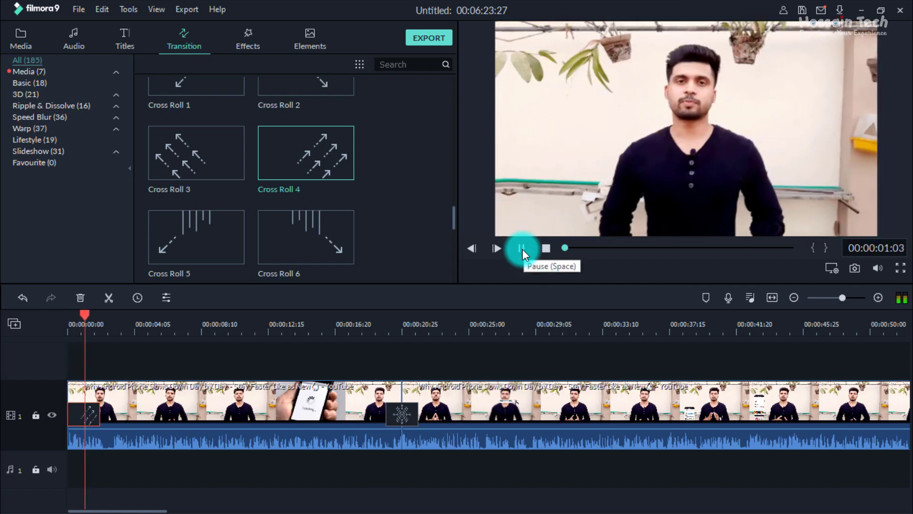
Replace the Crazy Parammetric Fun transition between the two clips with Cross Roll 4
click(407, 412)
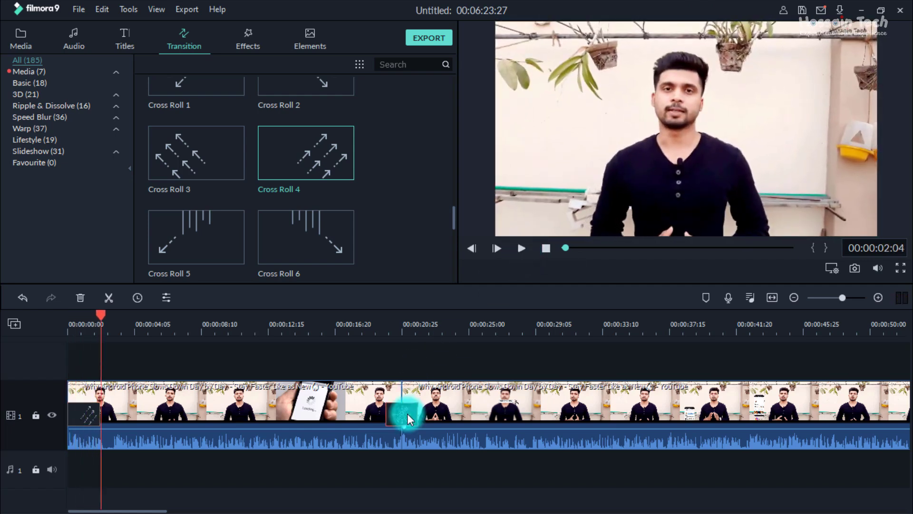
key(Delete)
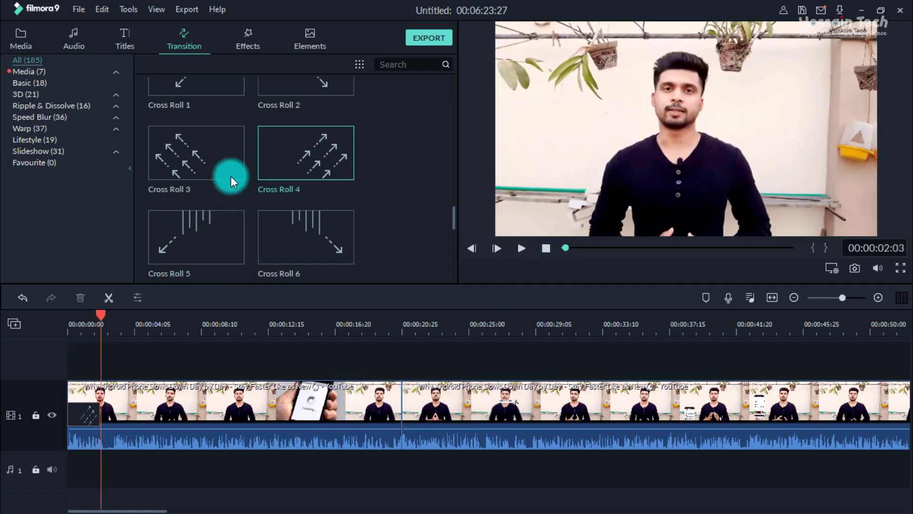
drag(334, 159, 398, 414)
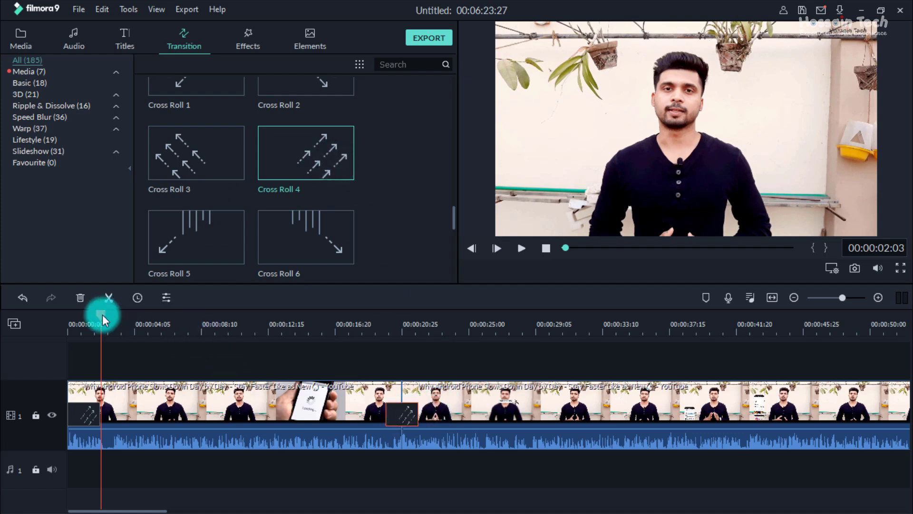
Preview the Cross Roll 4 transition at the cut by playing it twice from just before the transition
drag(102, 315, 386, 330)
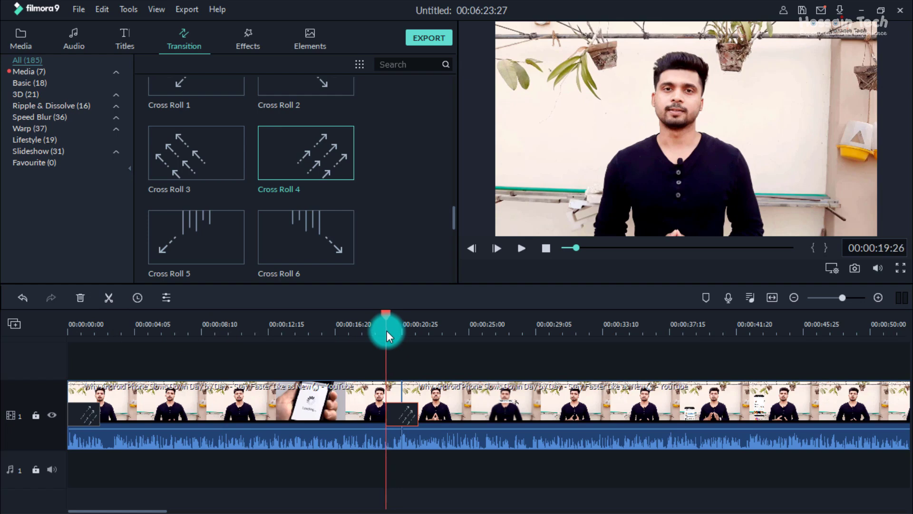
click(522, 248)
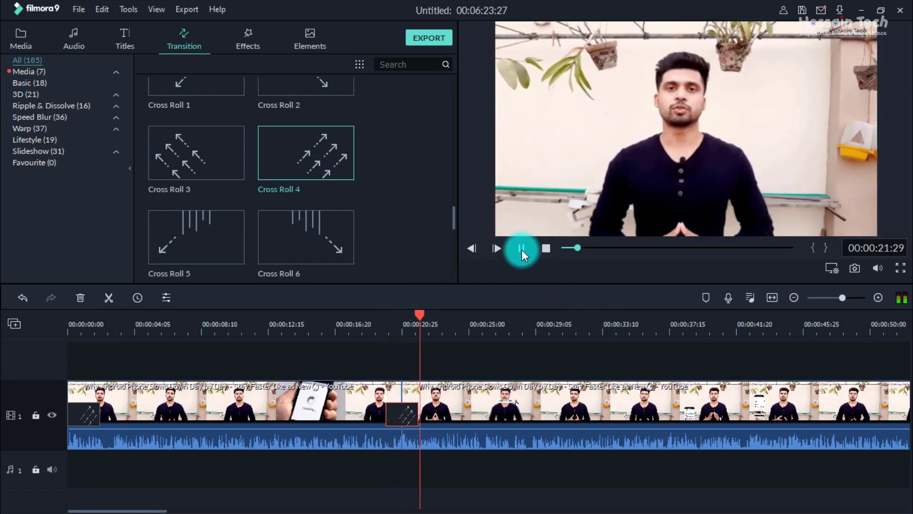
click(522, 250)
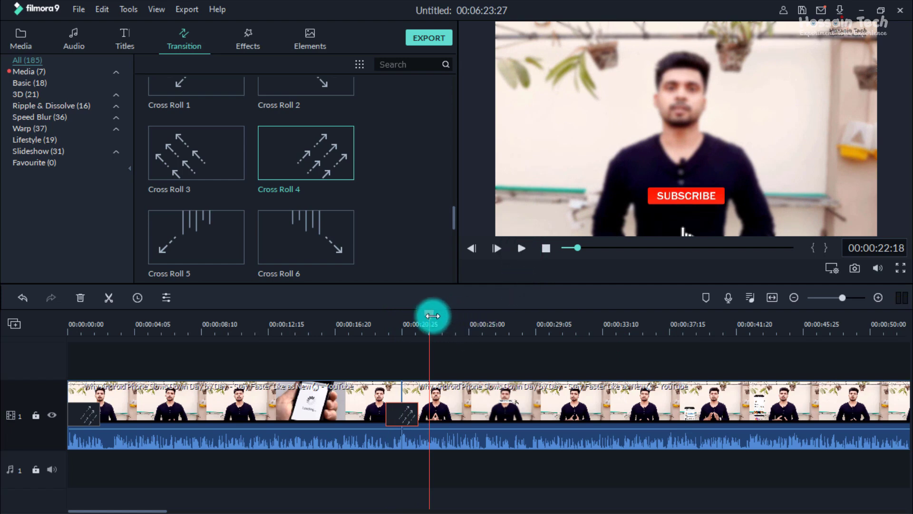
drag(433, 316, 392, 357)
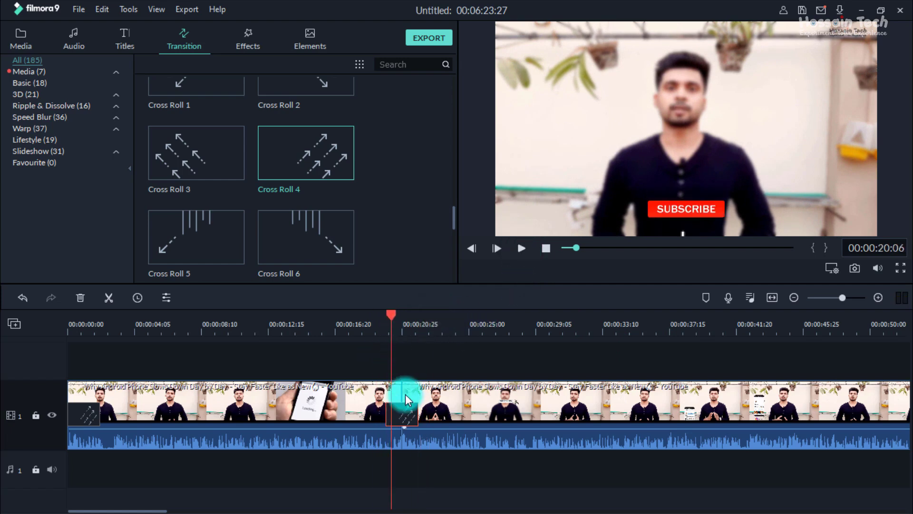
mouse_move(390, 312)
mouse_down()
mouse_move(384, 321)
mouse_move(405, 320)
mouse_move(404, 343)
mouse_move(407, 313)
mouse_move(386, 319)
mouse_up()
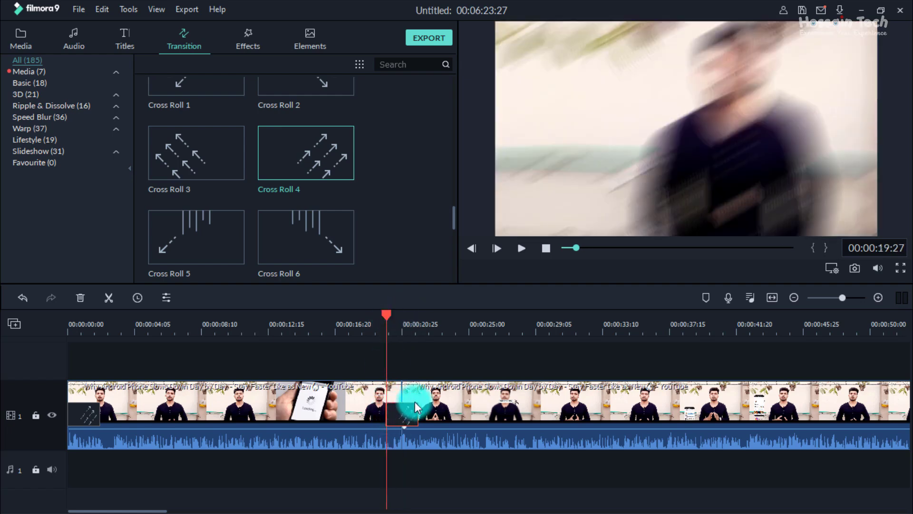
mouse_move(386, 317)
mouse_down()
mouse_move(420, 314)
mouse_move(376, 326)
mouse_move(386, 323)
mouse_up()
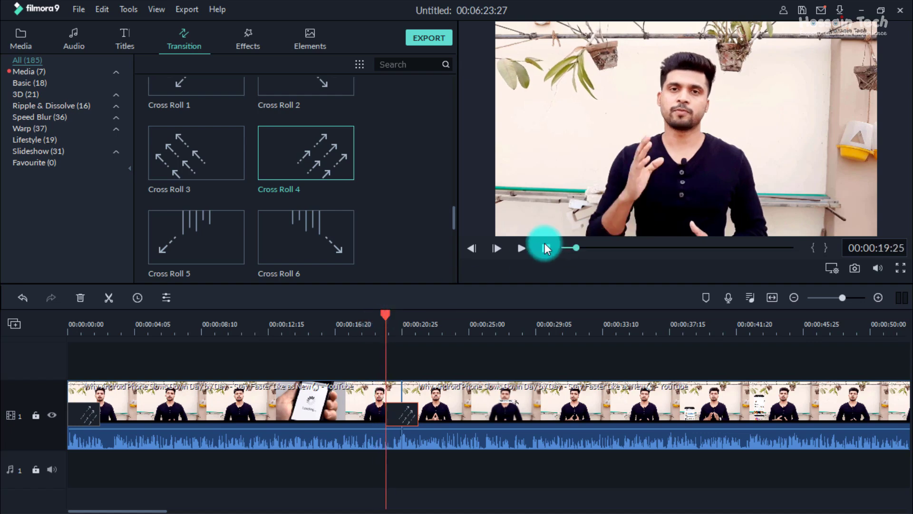
click(523, 248)
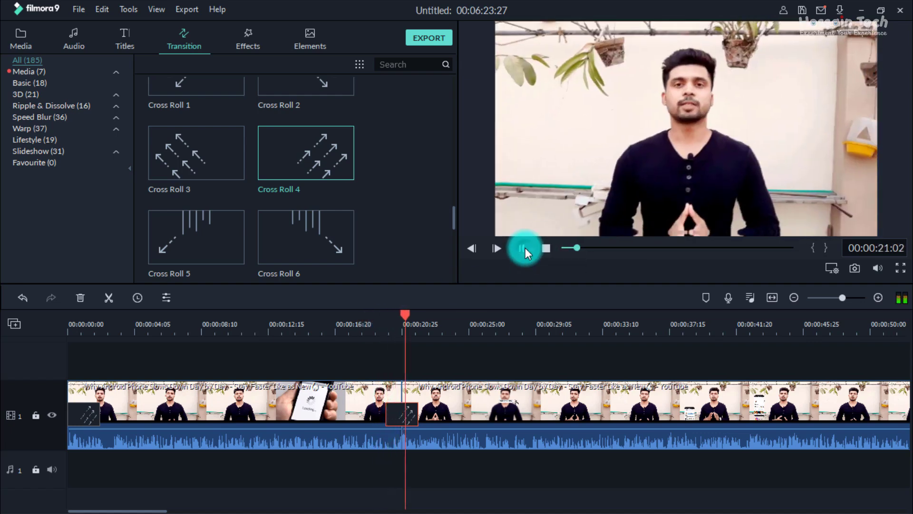
key(space)
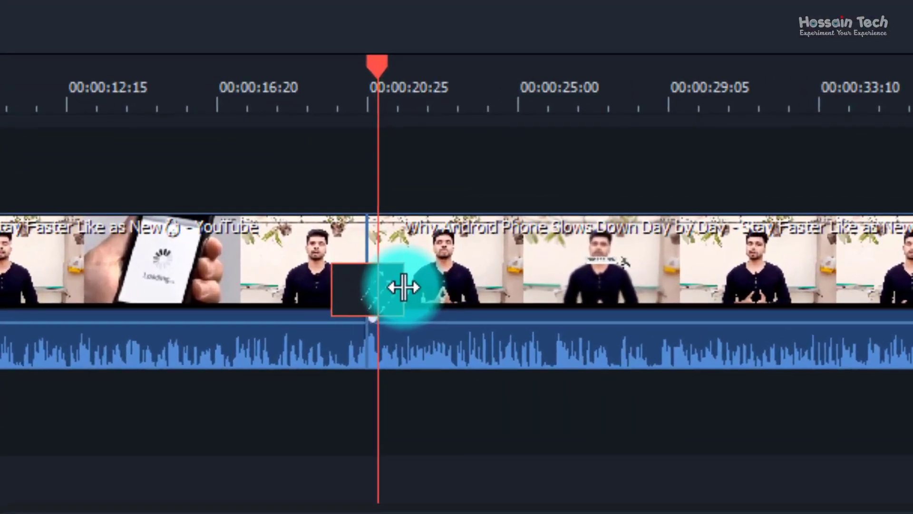
Lengthen the Cross Roll 4 transition at the cut on both sides and place the playhead at its start, 00:00:18:20
drag(403, 288, 449, 287)
click(289, 100)
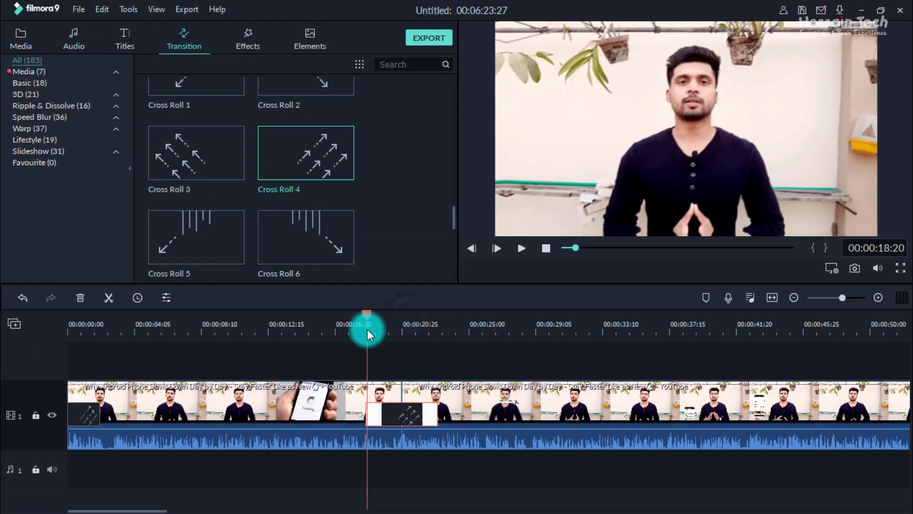
Play the lengthened Cross Roll 4 transition from its start at 00:00:18:20 and pause just past the cut
drag(366, 331, 365, 330)
click(522, 248)
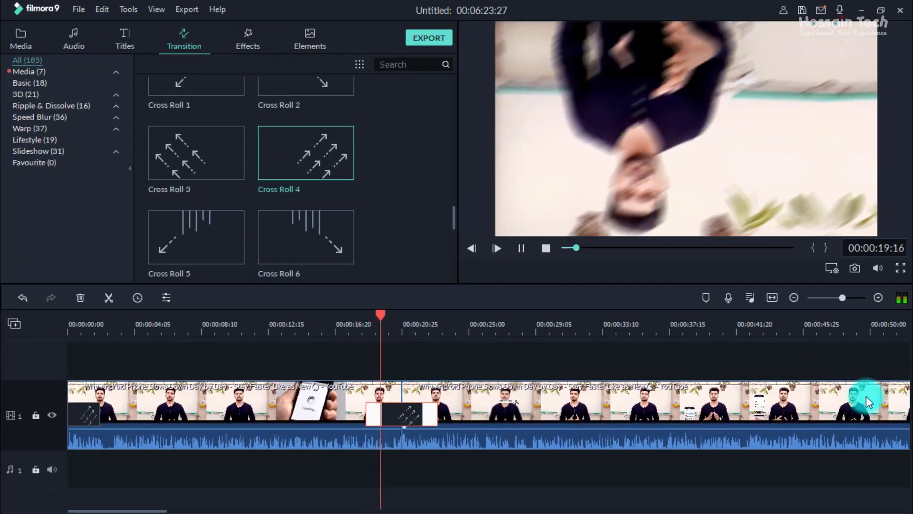
click(522, 249)
click(453, 386)
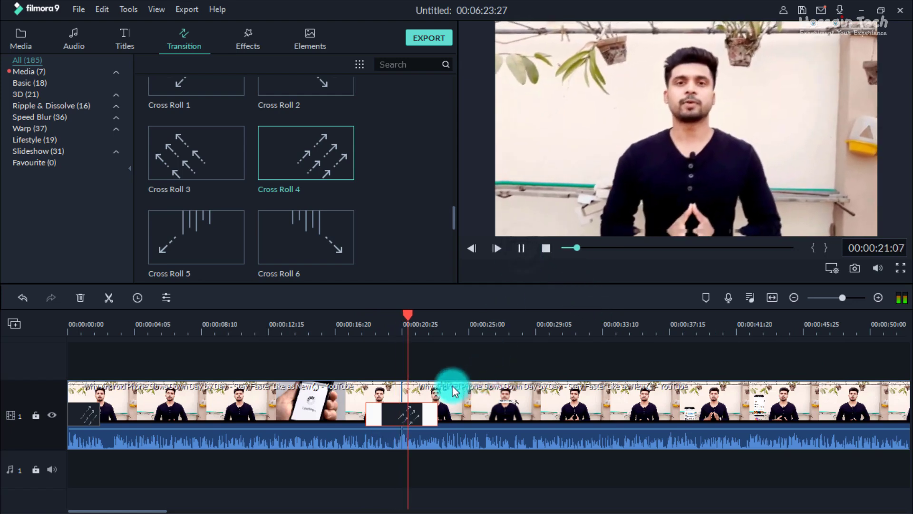
Extend the Cross Roll 4 transition at the cut to 00:00:11:14 and place the playhead near its start, at 00:00:15:06
drag(436, 415, 492, 410)
click(405, 313)
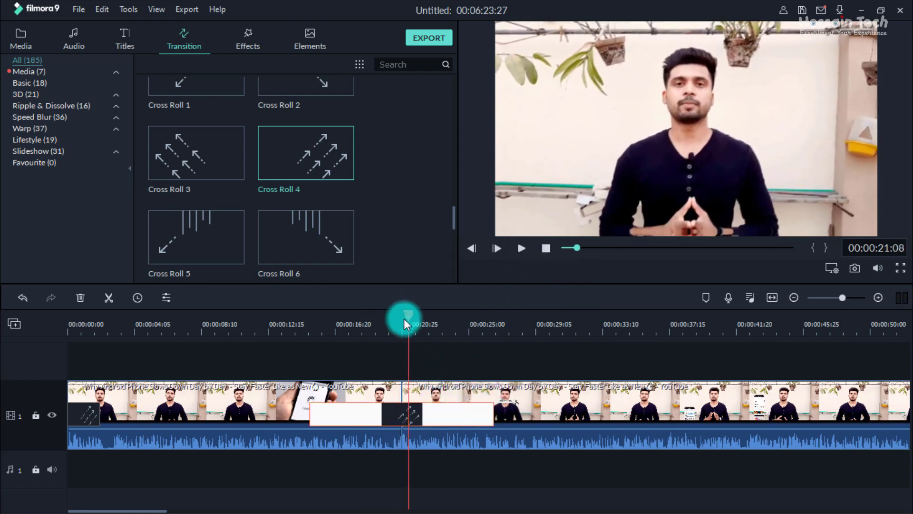
drag(404, 318, 310, 356)
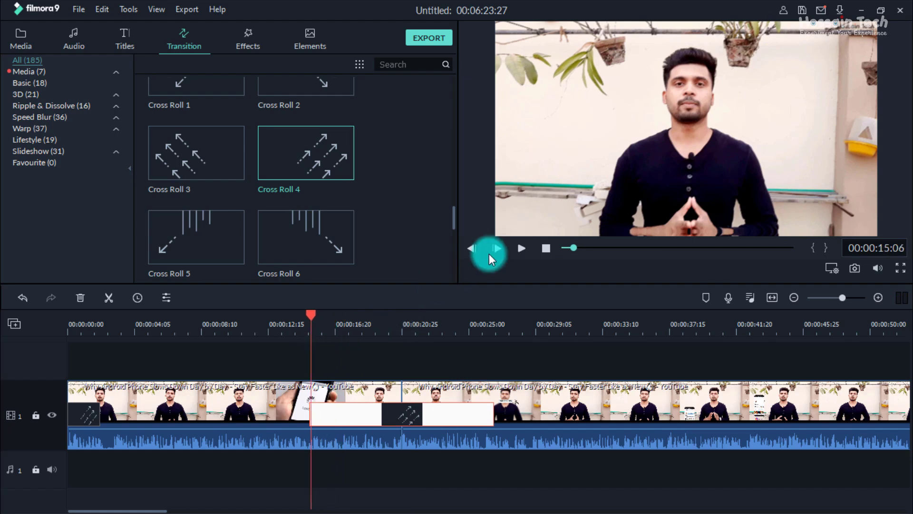
Preview the extended Cross Roll 4 transition through the cut, then return the playhead to 00:00:20:08
click(521, 249)
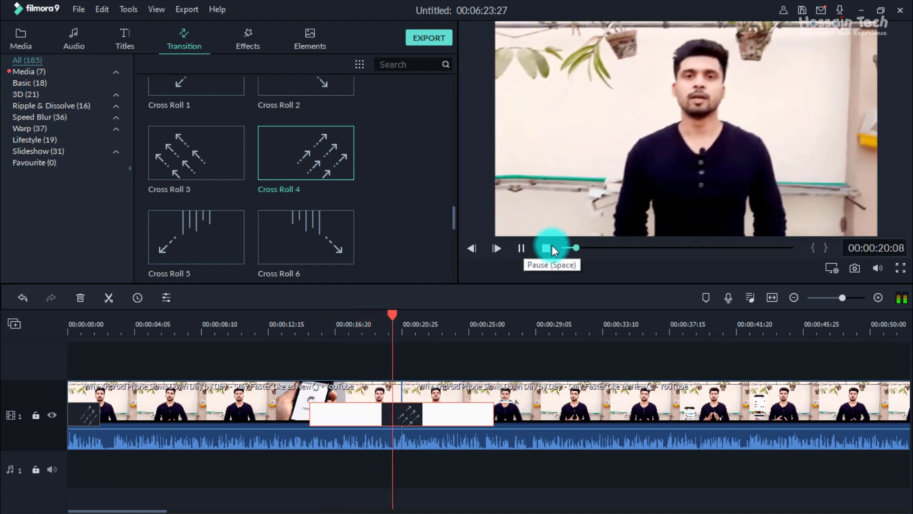
click(520, 248)
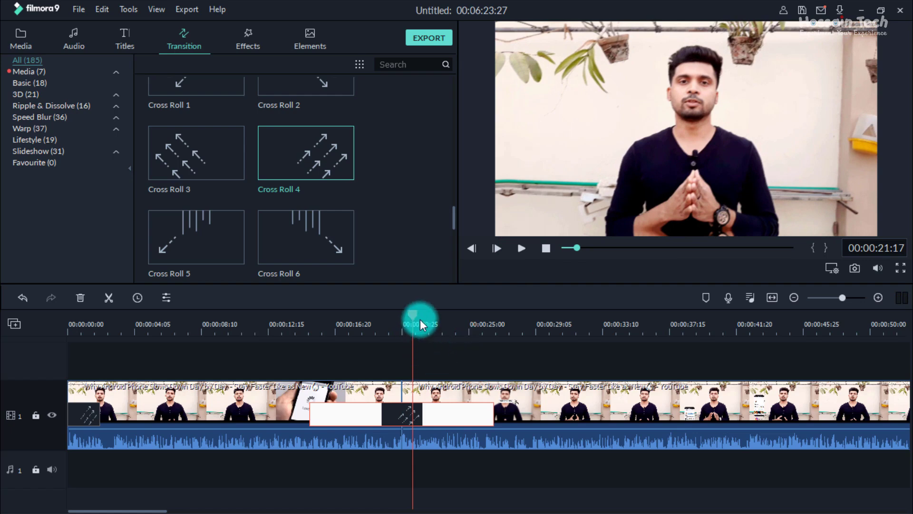
click(520, 248)
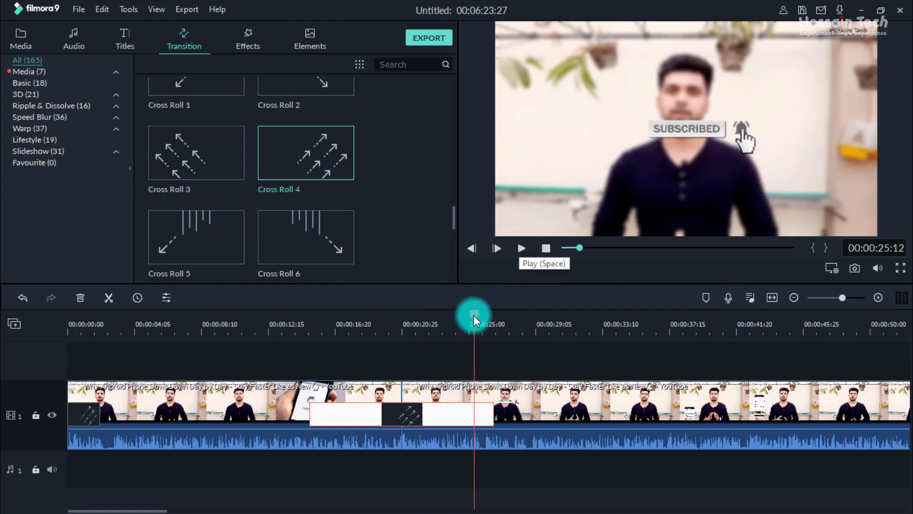
drag(473, 314, 390, 376)
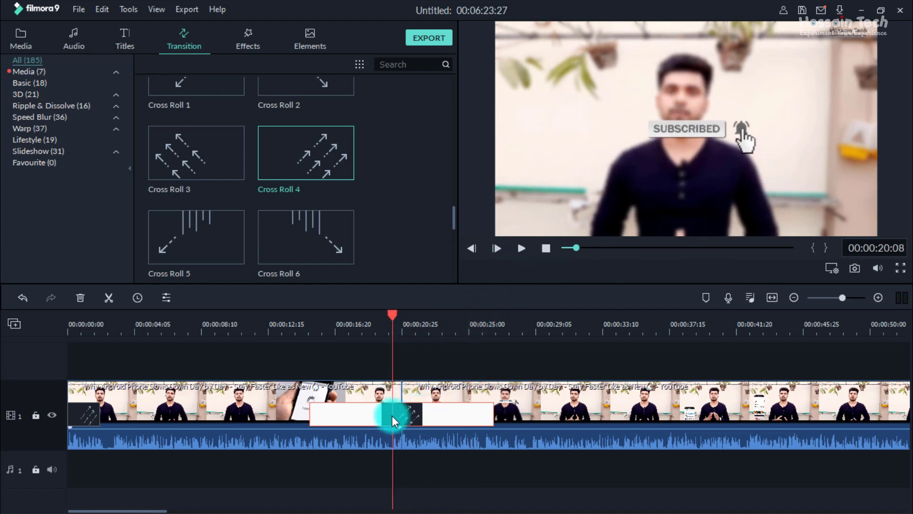
Try the Prefix and Postfix modes on the transition at the cut, then set it back to Overlap and confirm
double_click(404, 413)
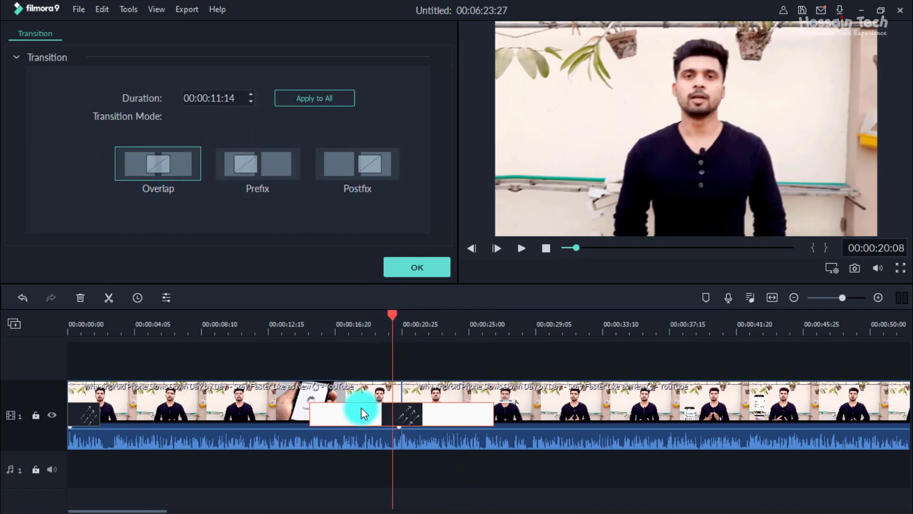
click(257, 167)
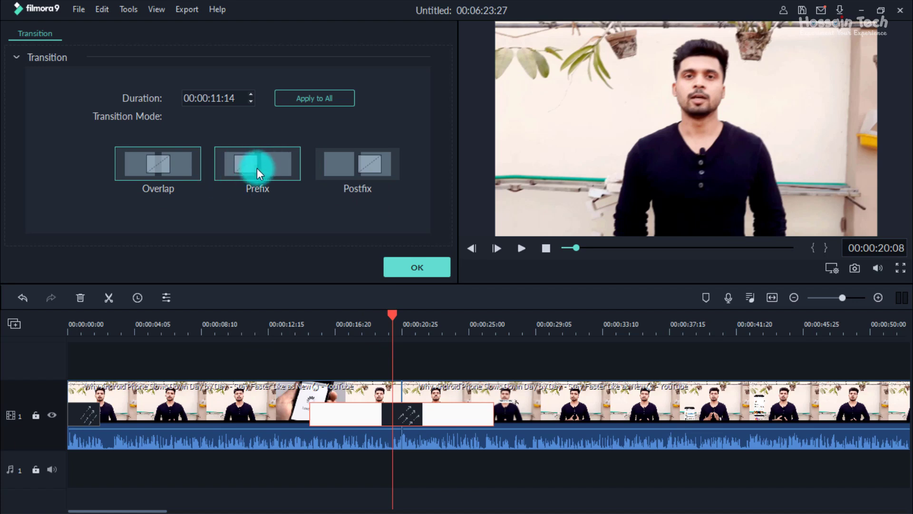
click(351, 431)
click(356, 168)
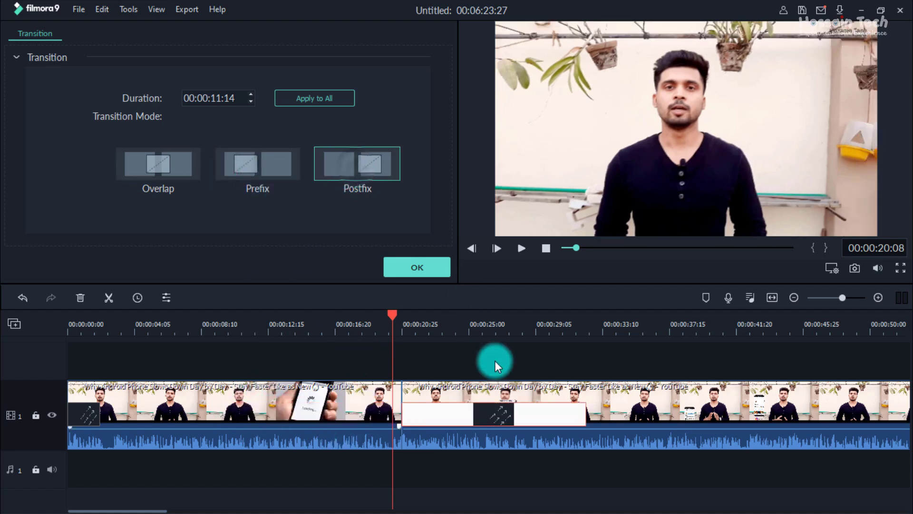
click(173, 165)
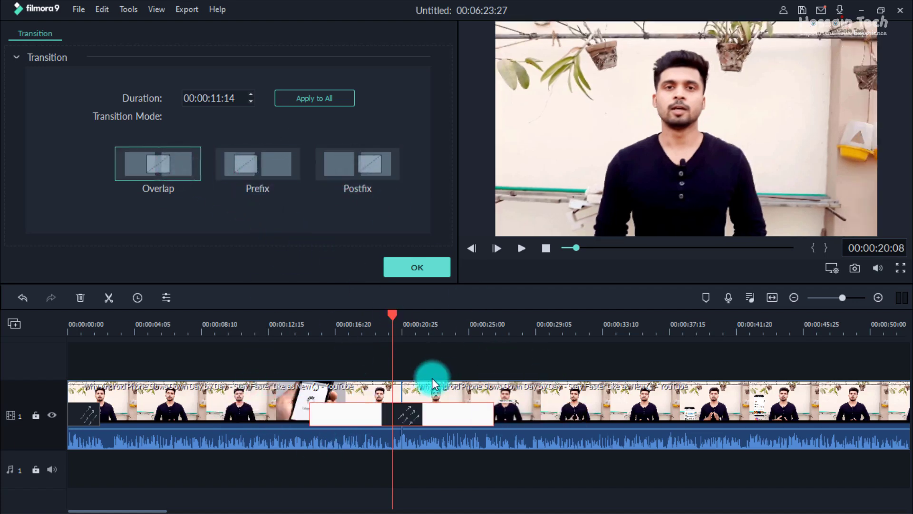
click(424, 273)
Return the playhead to the beginning and replace the Cross Roll 4 transition at the cut with Warp Zoom 2
drag(392, 313, 7, 388)
scroll(280, 174, down, 5)
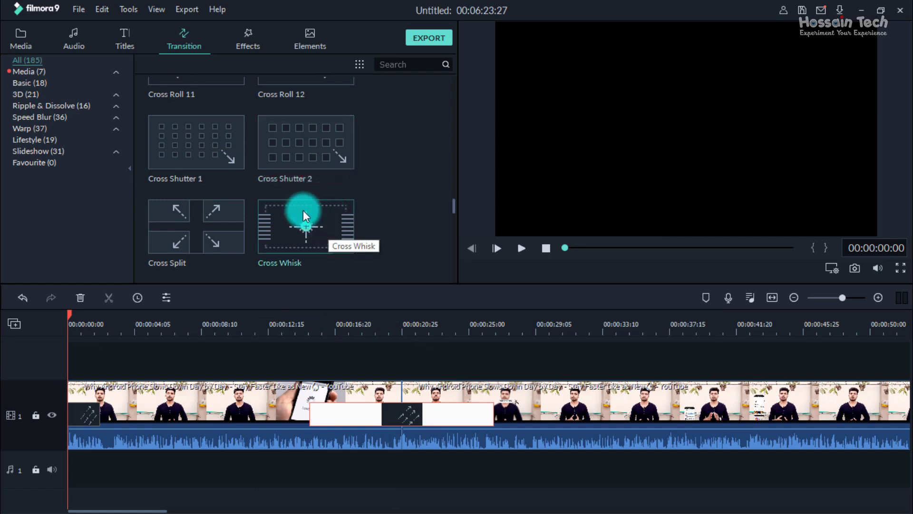
scroll(304, 211, down, 3)
scroll(274, 235, down, 3)
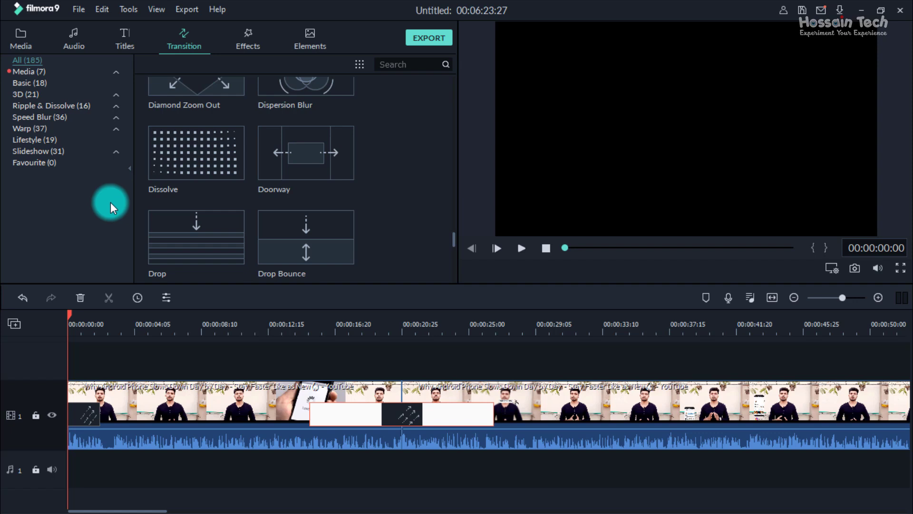
scroll(248, 181, down, 5)
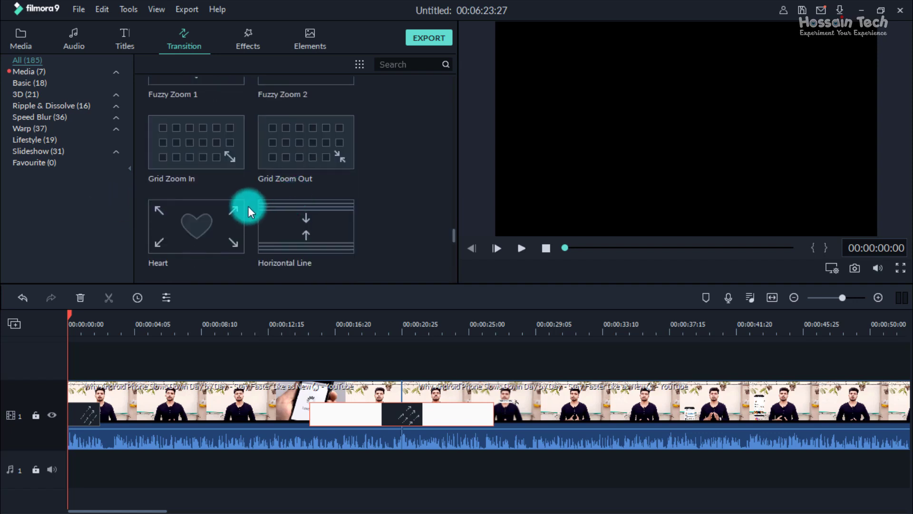
scroll(249, 207, down, 6)
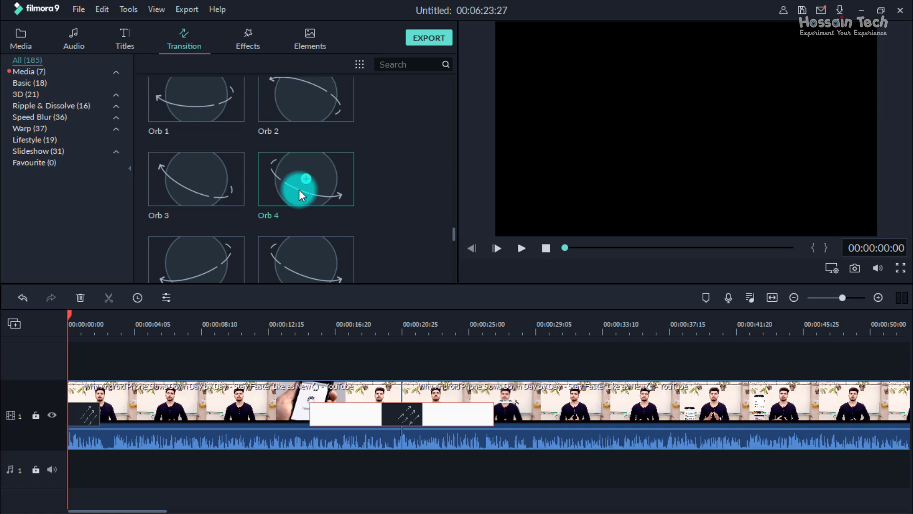
scroll(314, 181, down, 3)
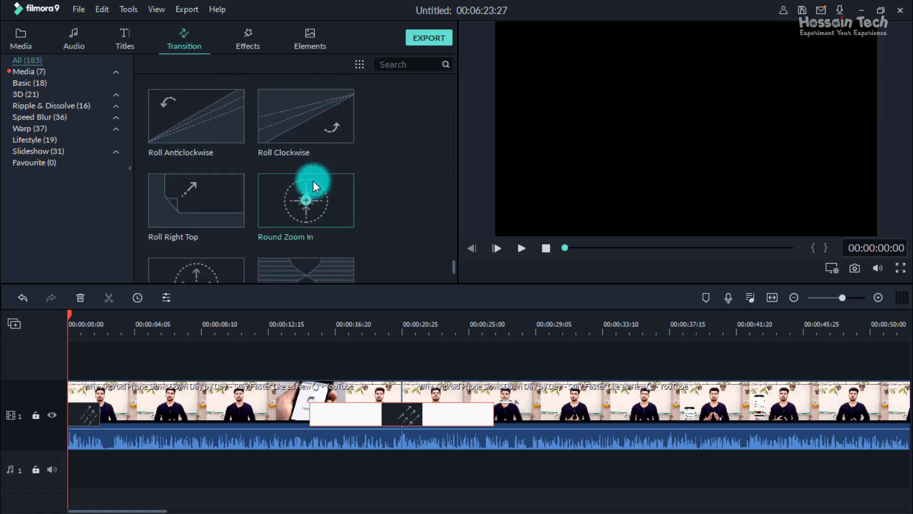
scroll(313, 181, down, 5)
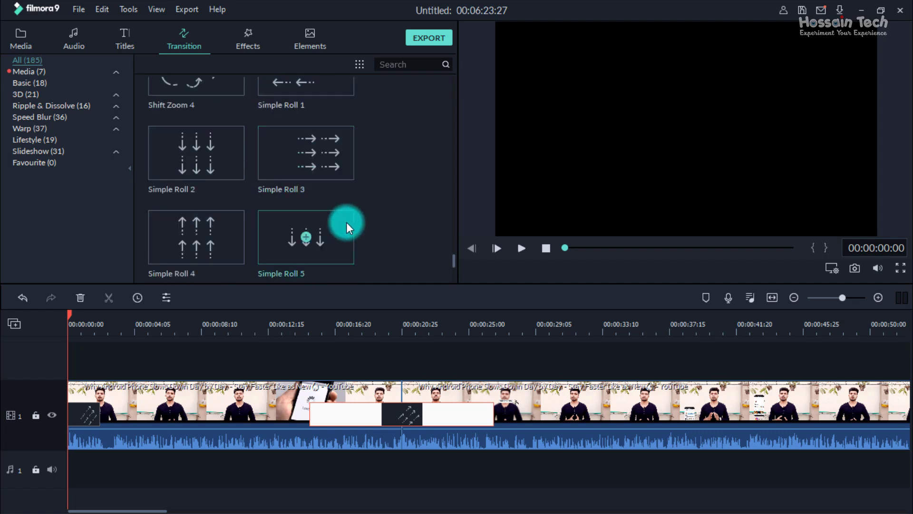
scroll(312, 219, down, 10)
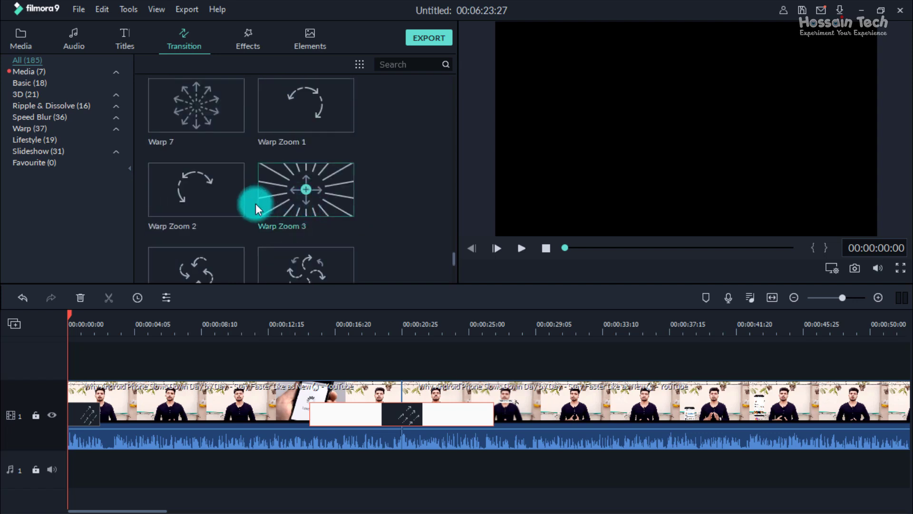
drag(218, 187, 396, 409)
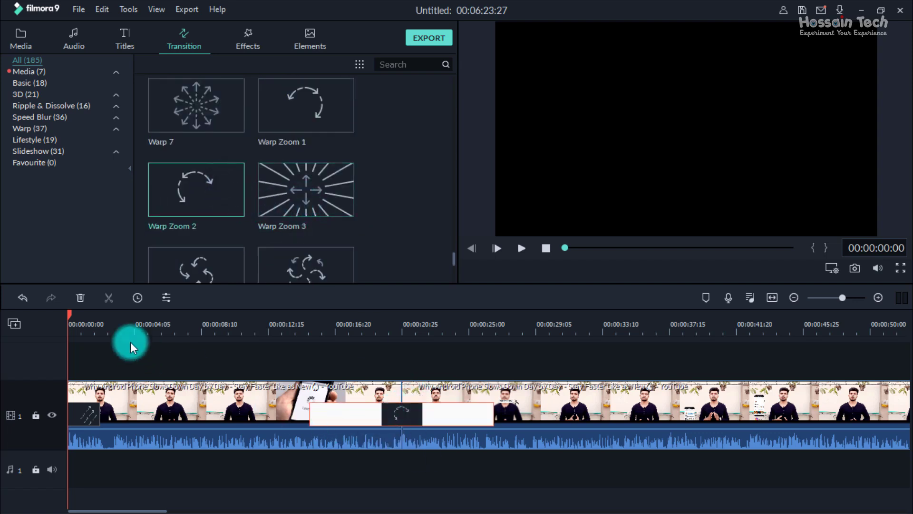
Shorten the Warp Zoom 2 transition at the cut and play it from 00:00:18:17
drag(70, 311, 365, 385)
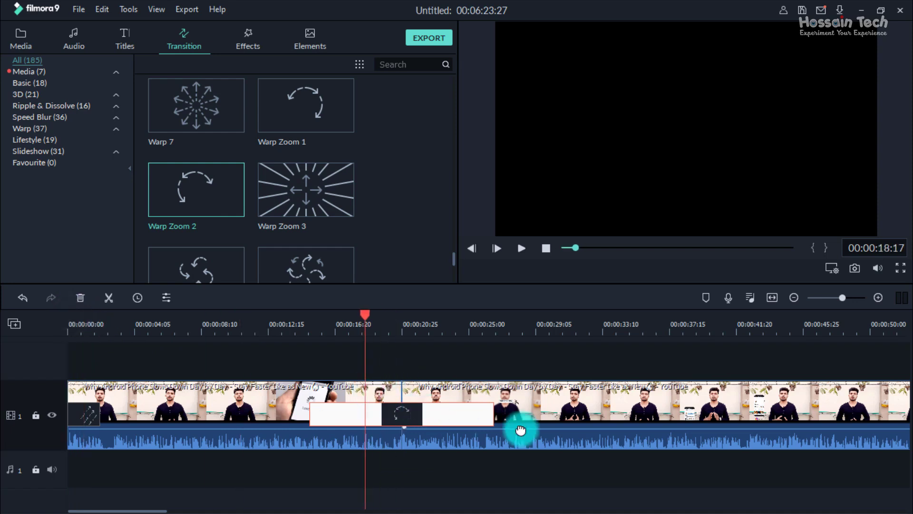
drag(492, 414, 417, 426)
click(370, 316)
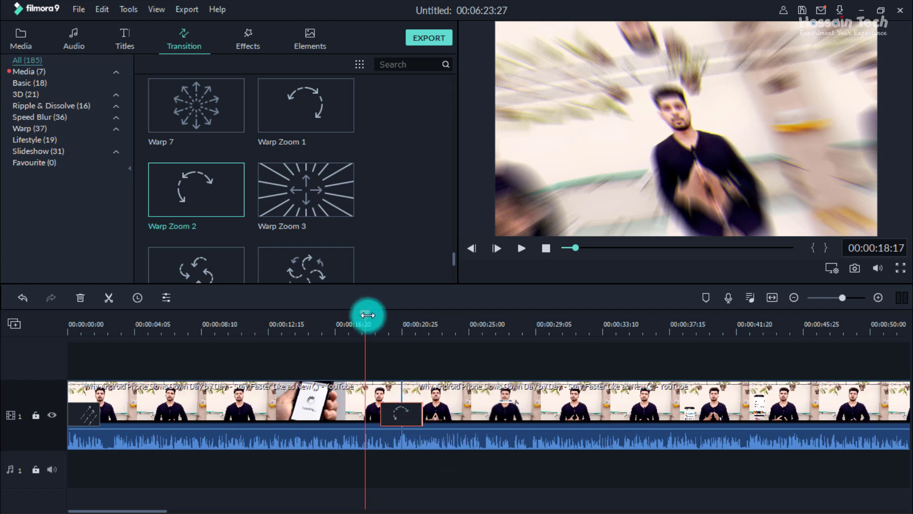
click(519, 249)
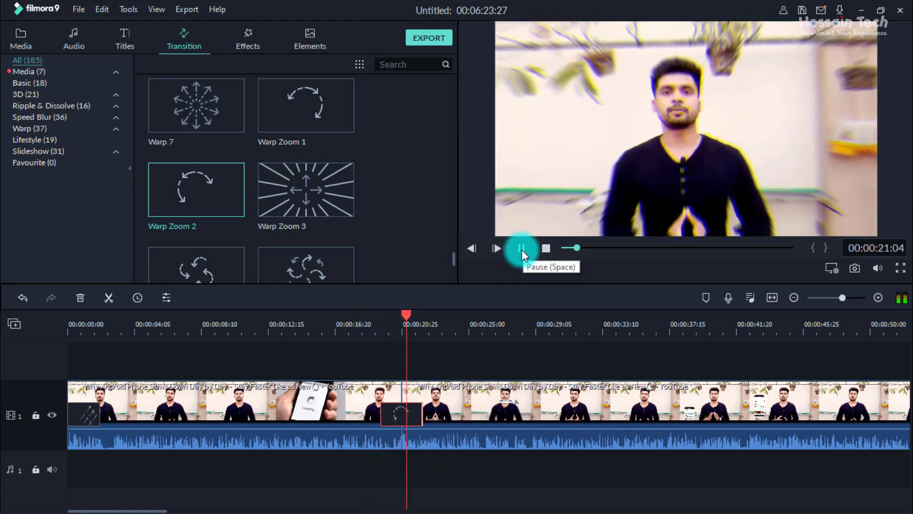
click(522, 248)
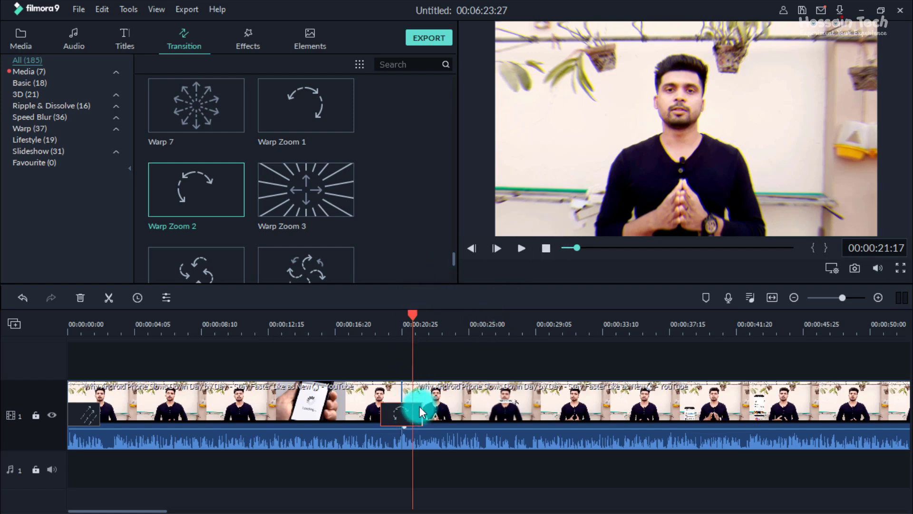
Delete the first clip, before the cut, from the video track
click(371, 397)
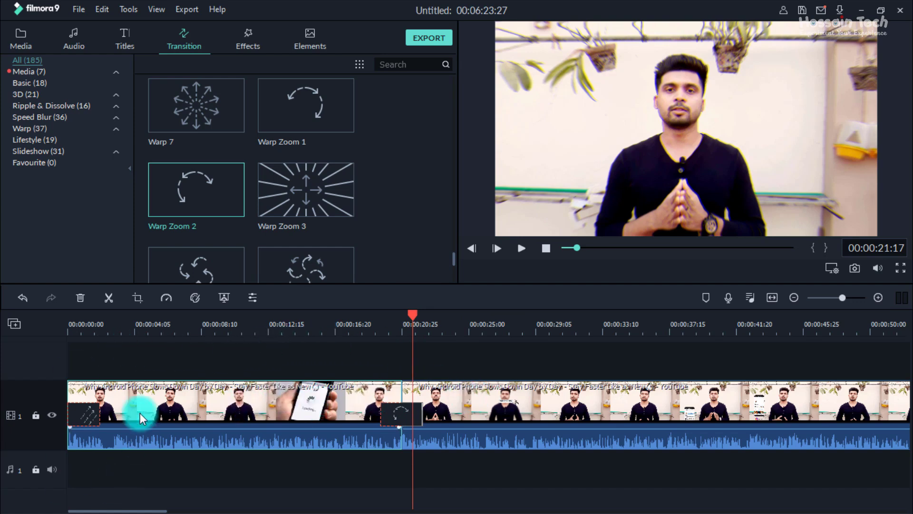
right_click(195, 387)
click(254, 78)
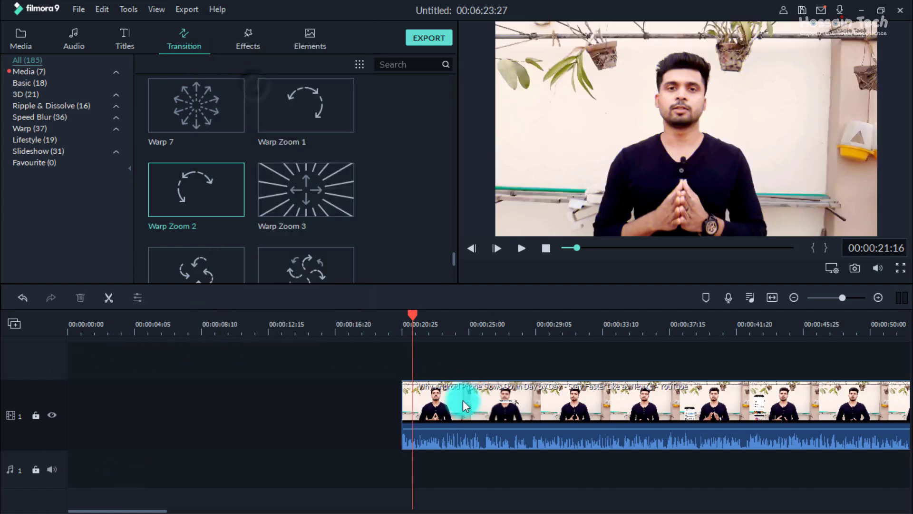
Add the Warp Zoom 6 transition to the start of the remaining clip and move the clip earlier to about 00:00:04:10
drag(414, 315, 399, 320)
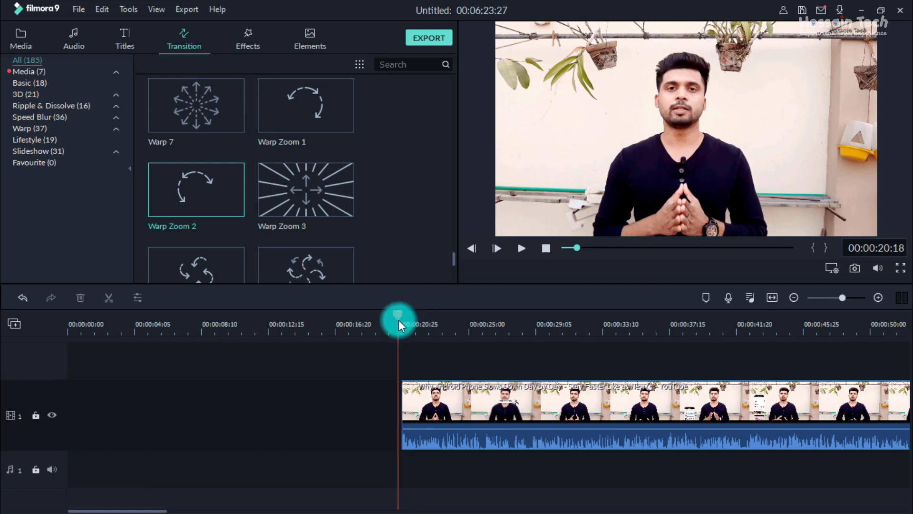
scroll(265, 180, down, 5)
click(322, 242)
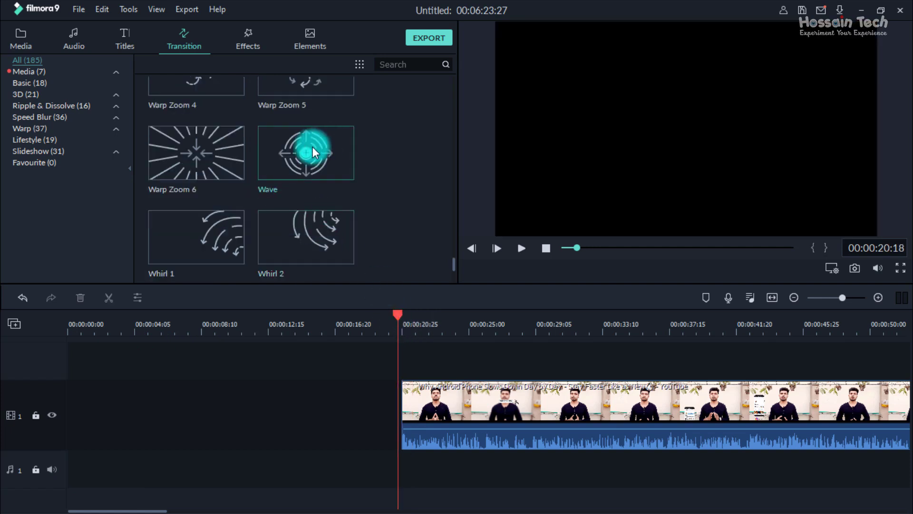
drag(203, 159, 416, 396)
drag(488, 412, 222, 429)
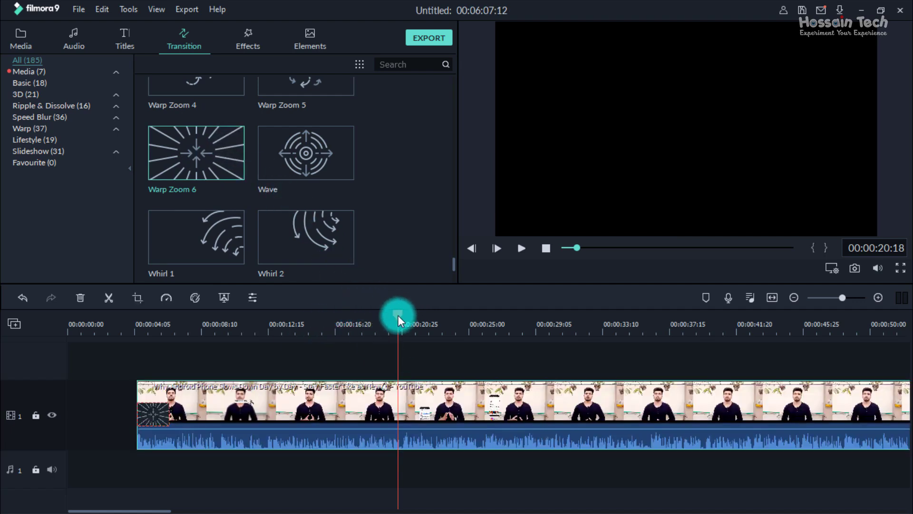
Replace the Warp Zoom 6 transition at the start of the clip with Whirl 2
drag(398, 315, 133, 345)
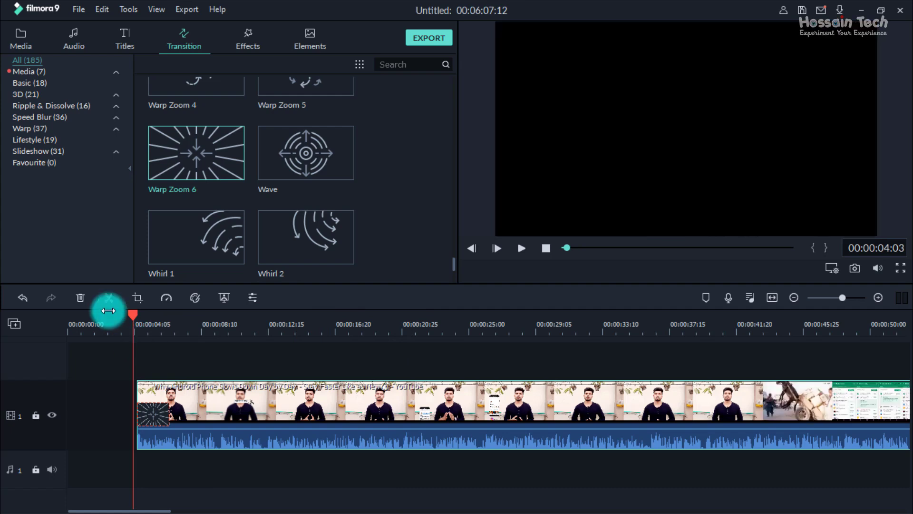
drag(132, 314, 385, 333)
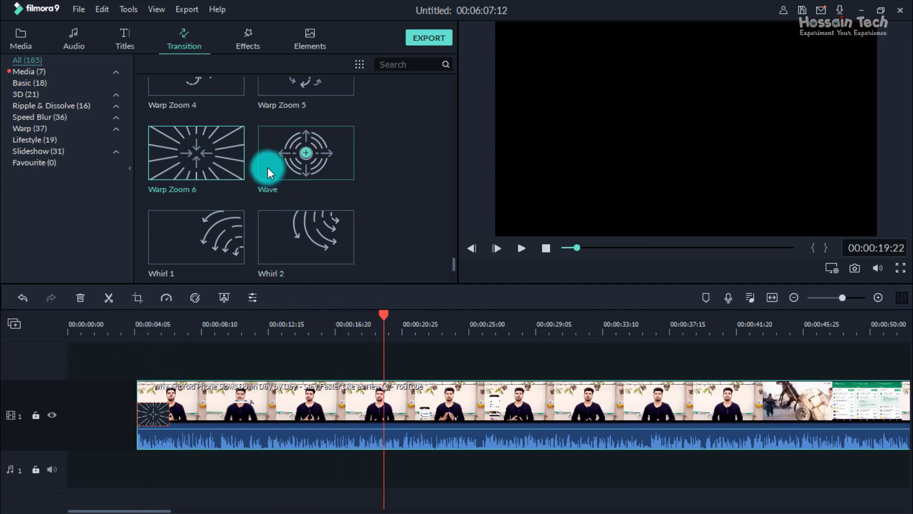
drag(268, 167, 467, 372)
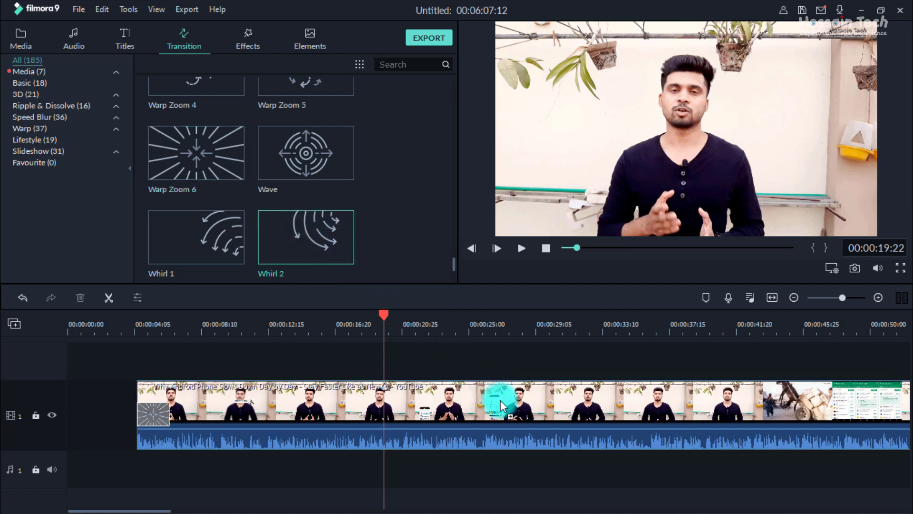
drag(501, 400, 501, 401)
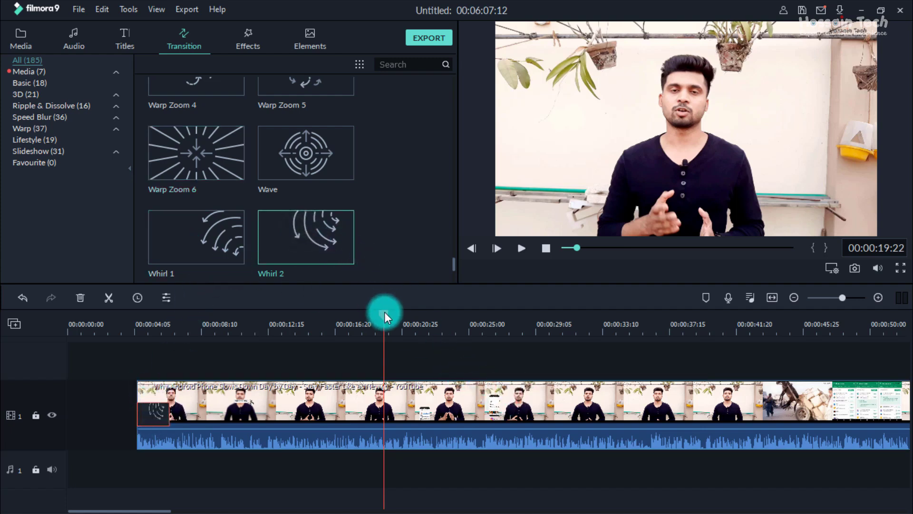
Split the clip at 00:00:25:12 and move the playhead back to 00:00:04:05, near the clip's start
drag(385, 312, 476, 351)
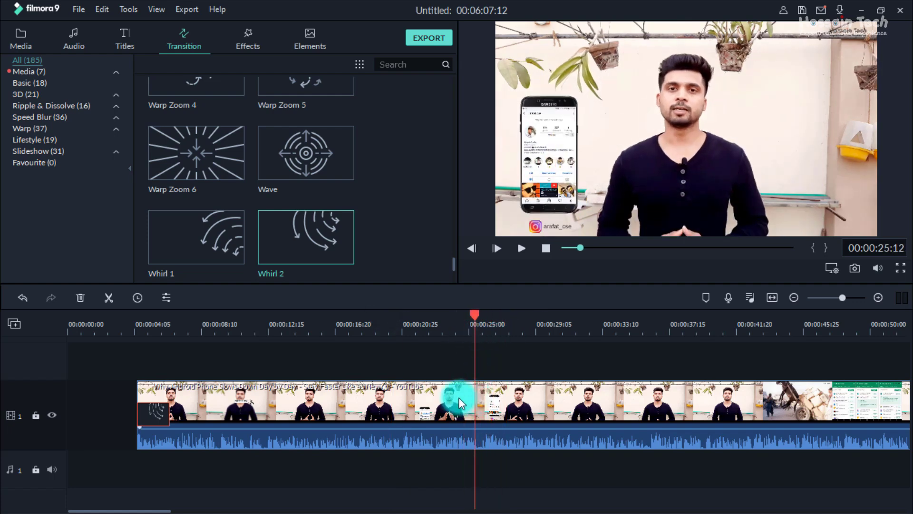
click(448, 393)
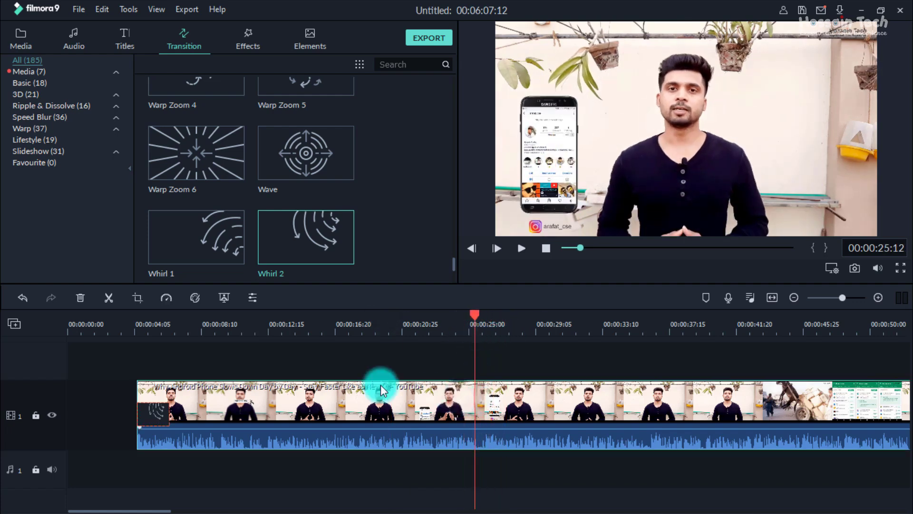
click(109, 298)
mouse_move(510, 409)
mouse_down()
mouse_move(526, 409)
mouse_move(521, 398)
mouse_move(494, 404)
mouse_up()
click(475, 317)
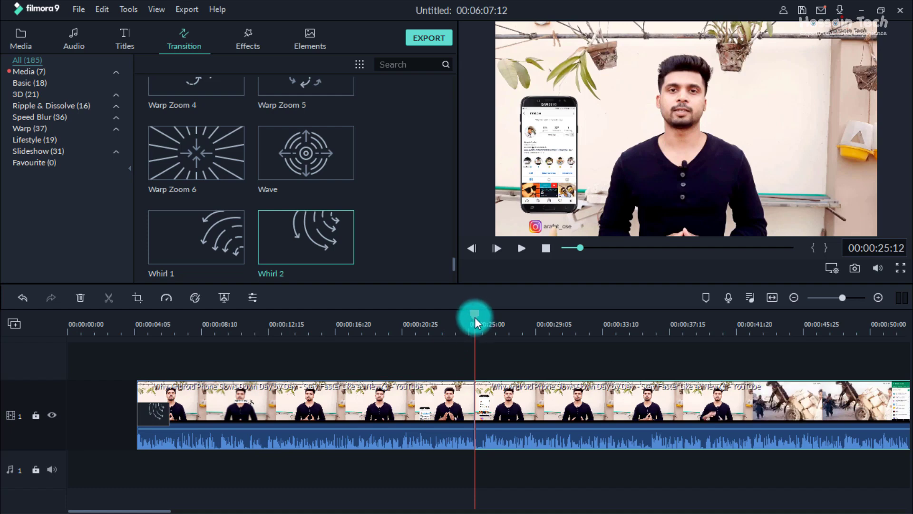
drag(475, 317, 134, 446)
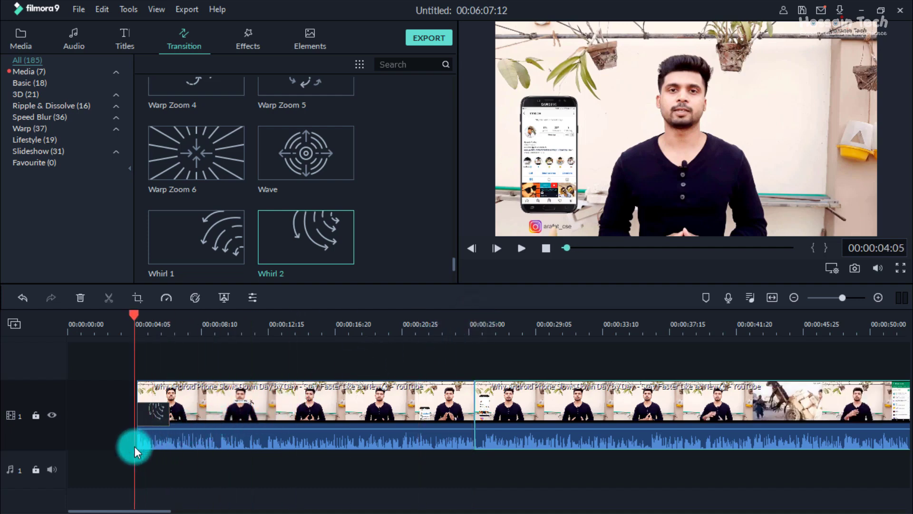